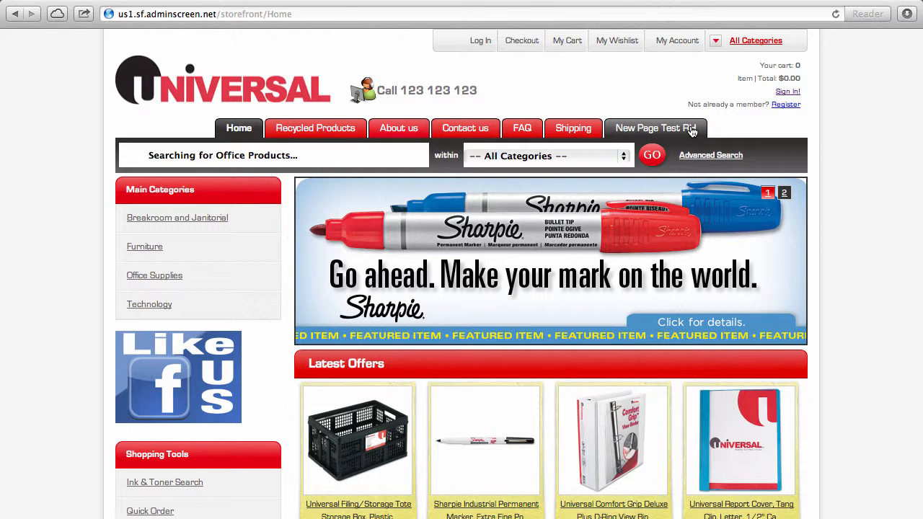
Step: Browse Office Supplies › Binders & Binding Systems › Binders to list the Comfort Grip binders ($8.92, $10.64)
{"action": "scroll", "coordinate": [835, 324], "scroll_direction": "down", "scroll_amount": 3}
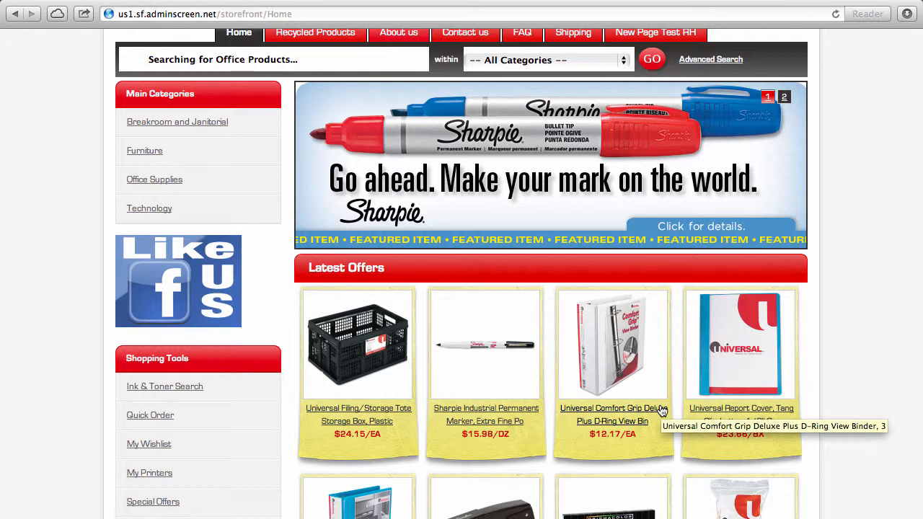
{"action": "scroll", "coordinate": [662, 411], "scroll_direction": "up", "scroll_amount": 3}
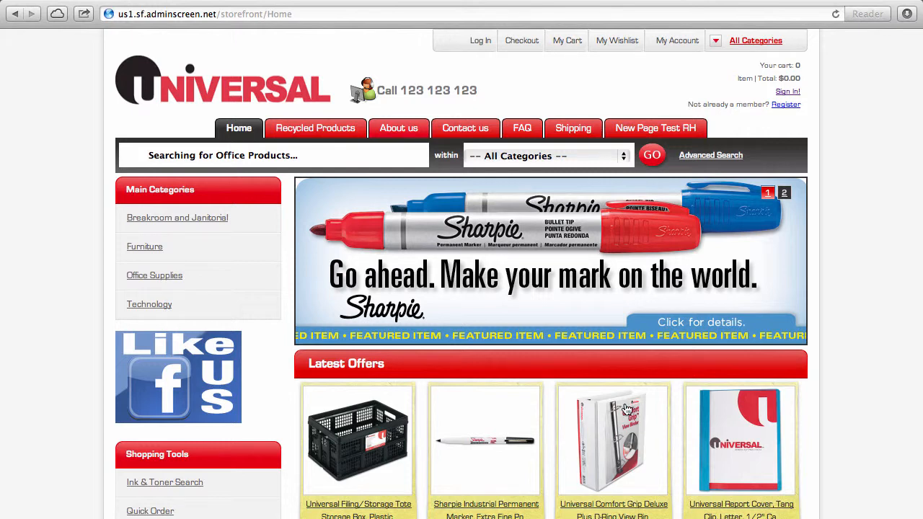
{"action": "left_click", "coordinate": [154, 278]}
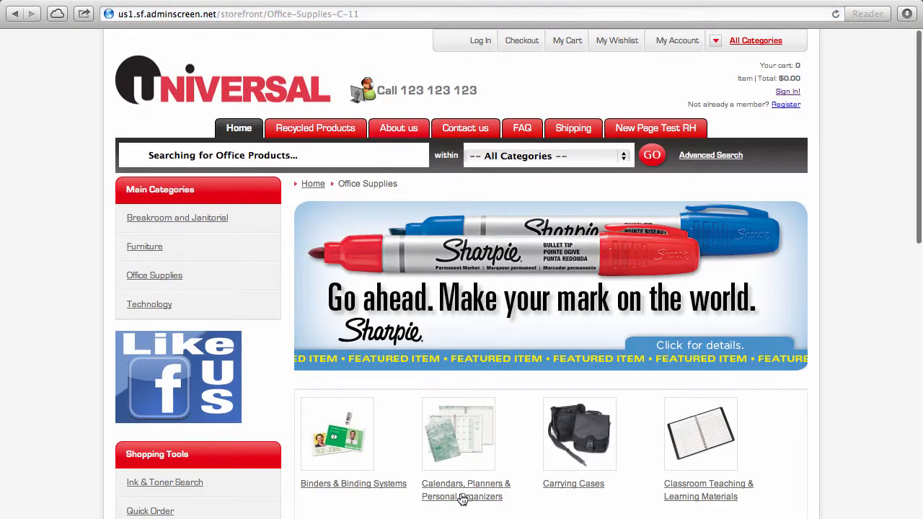
{"action": "scroll", "coordinate": [463, 495], "scroll_direction": "down", "scroll_amount": 3}
{"action": "left_click", "coordinate": [352, 349]}
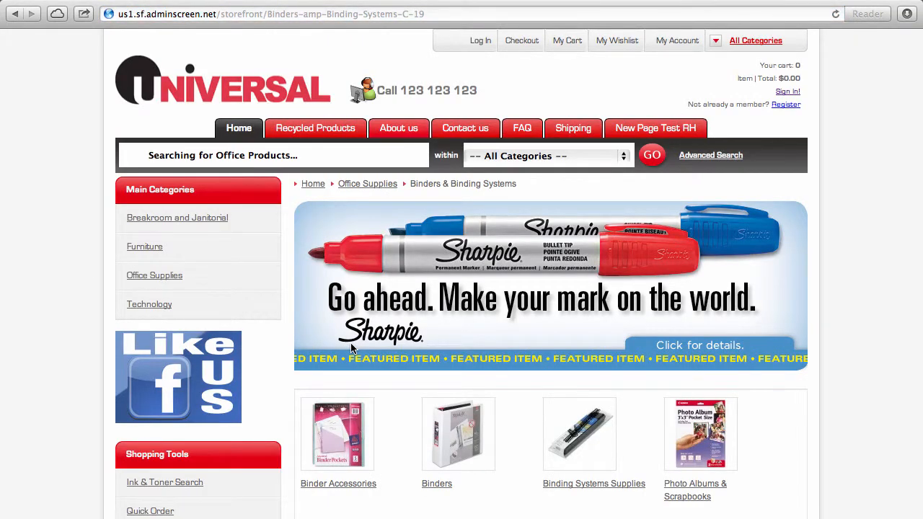
{"action": "left_click", "coordinate": [467, 440]}
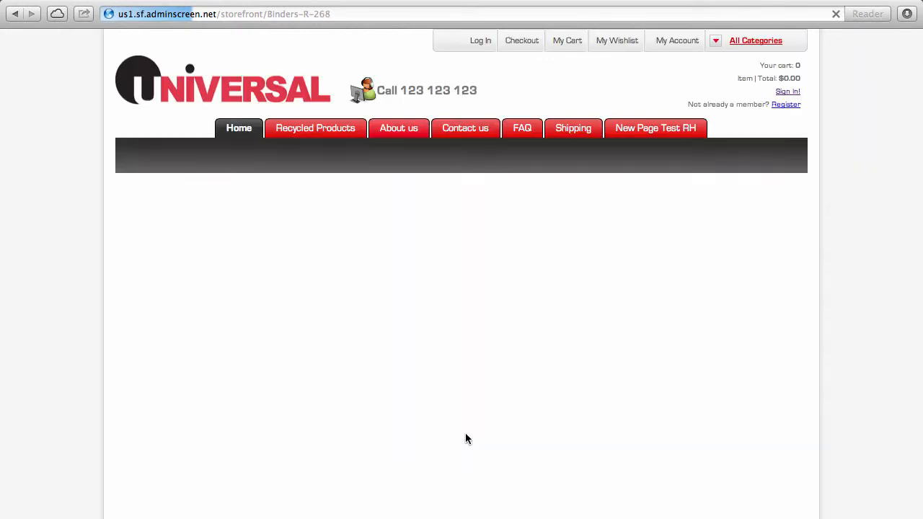
{"action": "scroll", "coordinate": [466, 436], "scroll_direction": "down", "scroll_amount": 5}
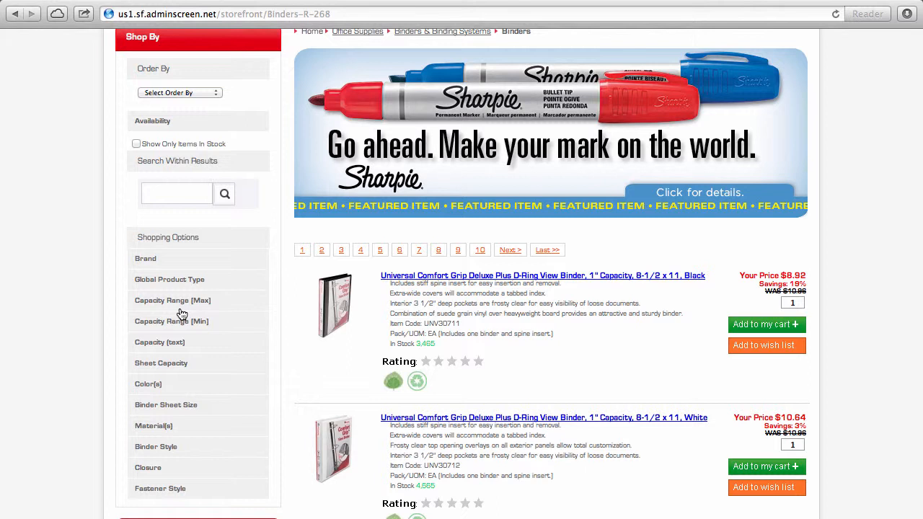
{"action": "left_click", "coordinate": [173, 203]}
Step: Open the black 1" Comfort Grip binder's product page and scroll through its details
{"action": "left_click", "coordinate": [326, 303]}
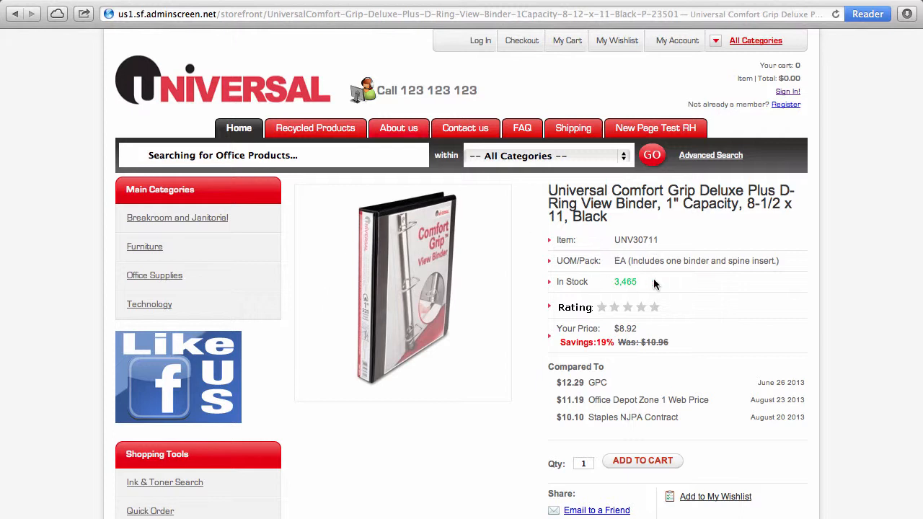
{"action": "scroll", "coordinate": [655, 283], "scroll_direction": "down", "scroll_amount": 5}
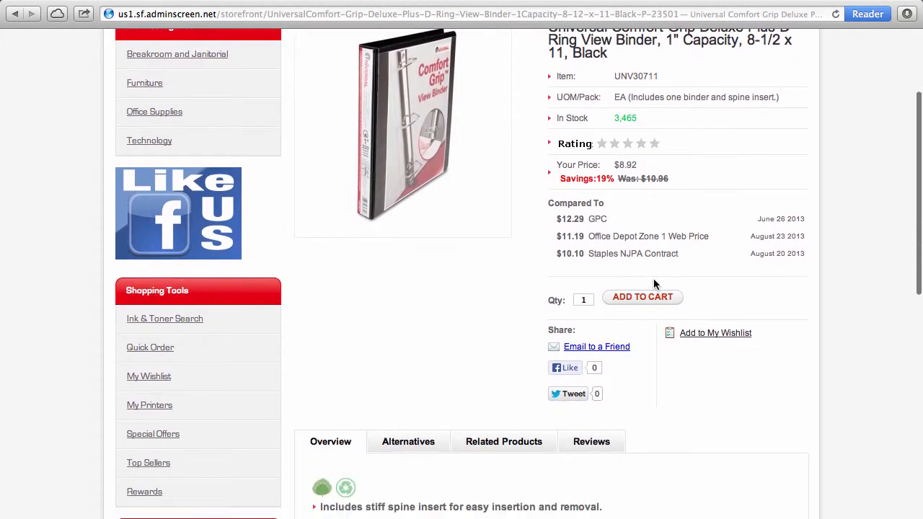
{"action": "scroll", "coordinate": [655, 284], "scroll_direction": "down", "scroll_amount": 6}
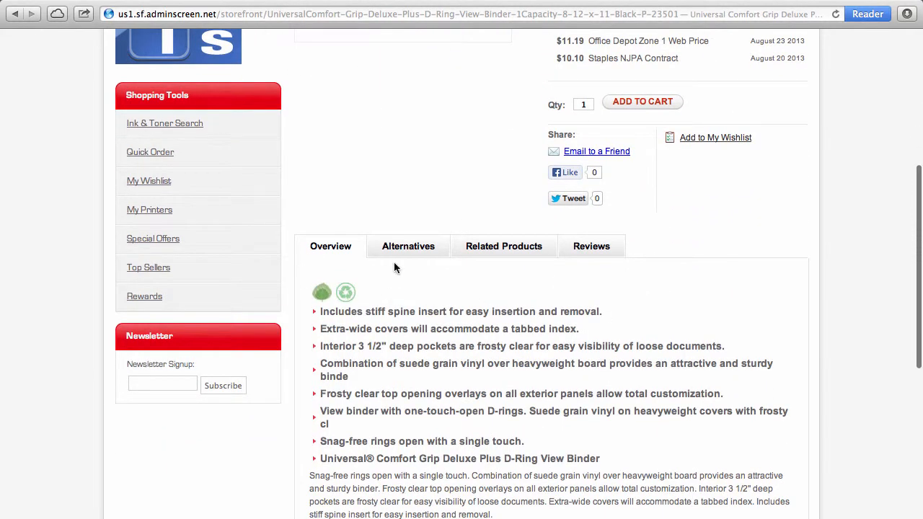
{"action": "scroll", "coordinate": [512, 364], "scroll_direction": "down", "scroll_amount": 4}
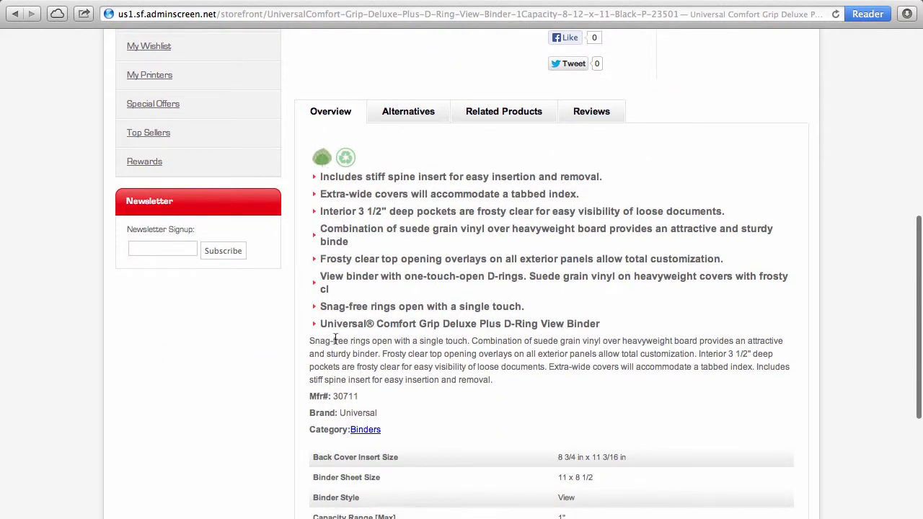
{"action": "scroll", "coordinate": [467, 337], "scroll_direction": "down", "scroll_amount": 5}
{"action": "scroll", "coordinate": [468, 336], "scroll_direction": "up", "scroll_amount": 8}
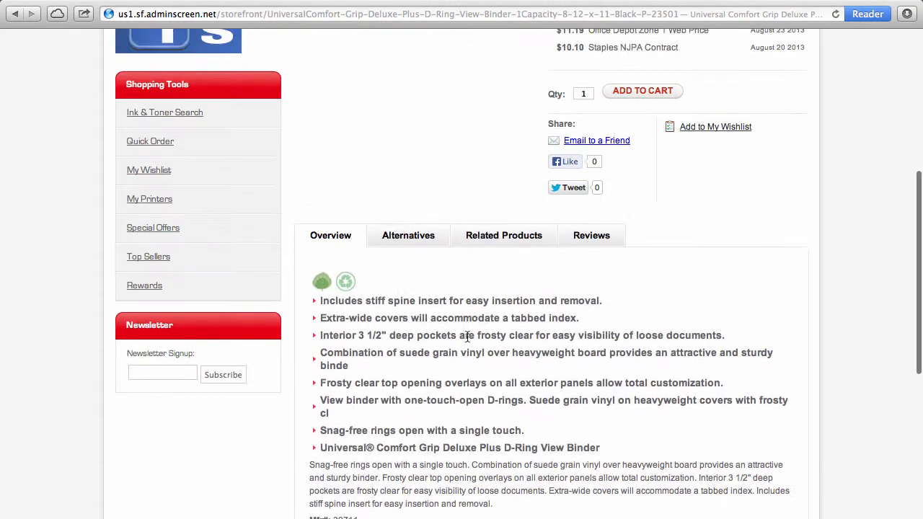
{"action": "scroll", "coordinate": [467, 337], "scroll_direction": "up", "scroll_amount": 9}
{"action": "scroll", "coordinate": [467, 336], "scroll_direction": "down", "scroll_amount": 2}
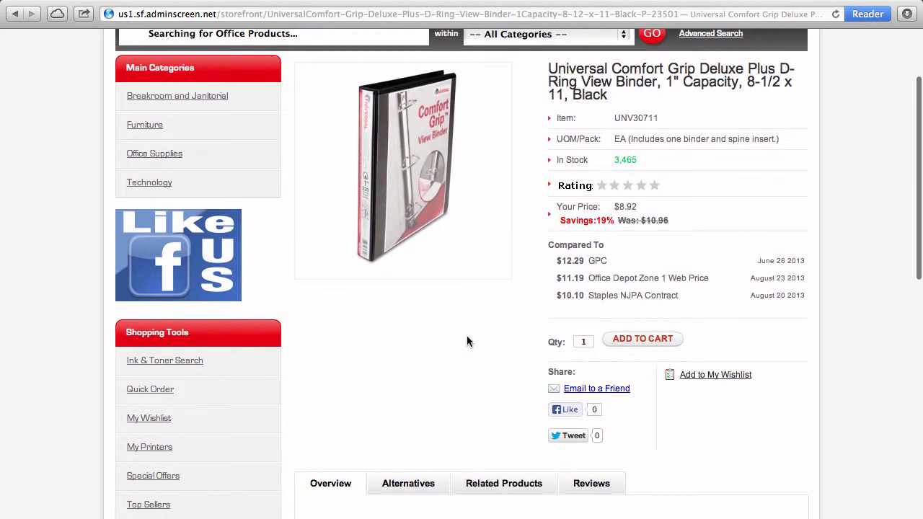
Step: Show the binder's alternatives: a Natural Kraft round-ring binder ($4.72) and a vinyl view binder ($5.55)
{"action": "left_click", "coordinate": [407, 482]}
{"action": "scroll", "coordinate": [406, 480], "scroll_direction": "down", "scroll_amount": 8}
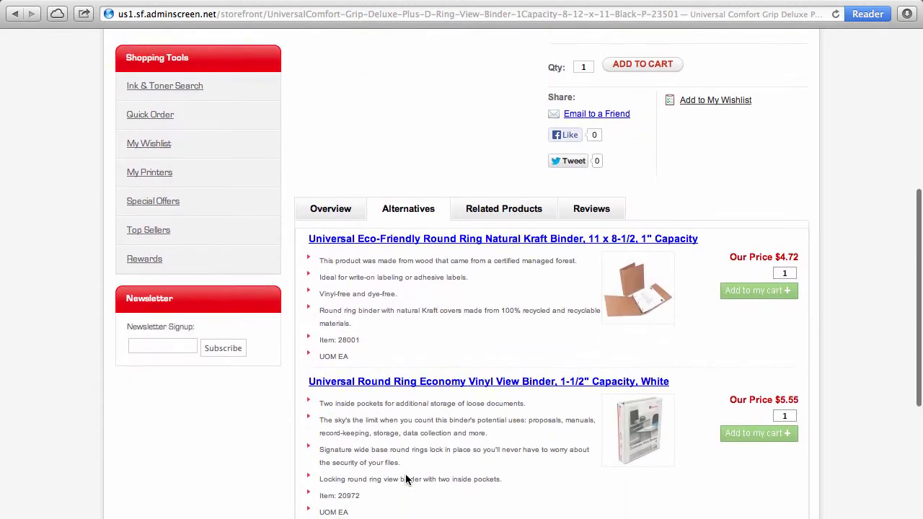
{"action": "scroll", "coordinate": [406, 478], "scroll_direction": "down", "scroll_amount": 1}
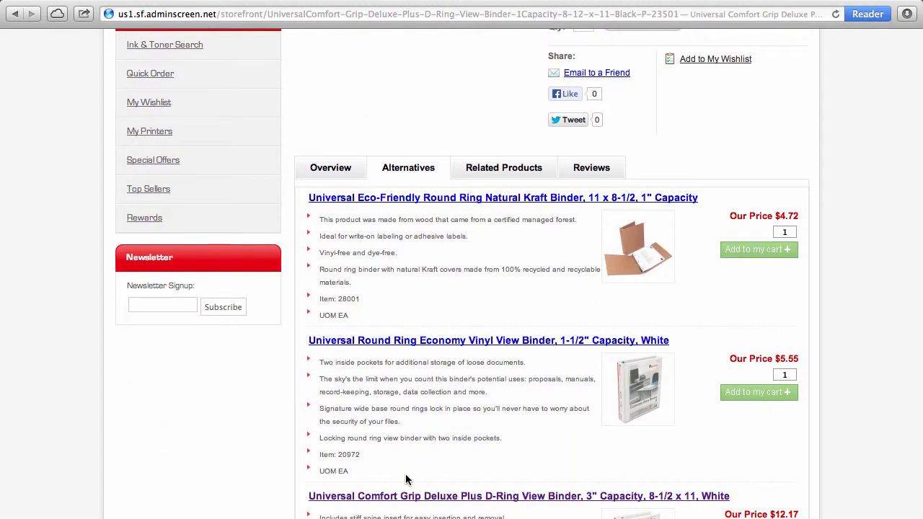
Step: Return to the top of the black 1" Comfort Grip binder page showing $8.92, 19% savings, 3,465 in stock
{"action": "left_click", "coordinate": [599, 170]}
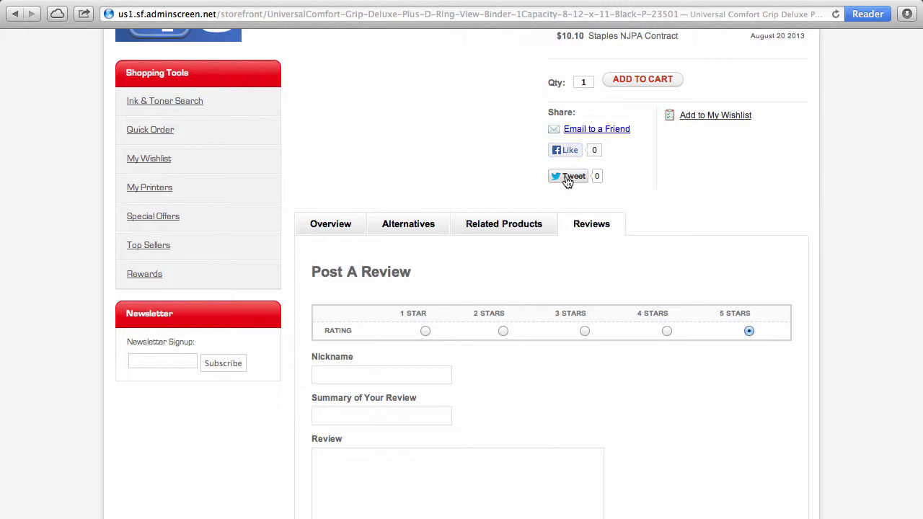
{"action": "scroll", "coordinate": [722, 152], "scroll_direction": "up", "scroll_amount": 5}
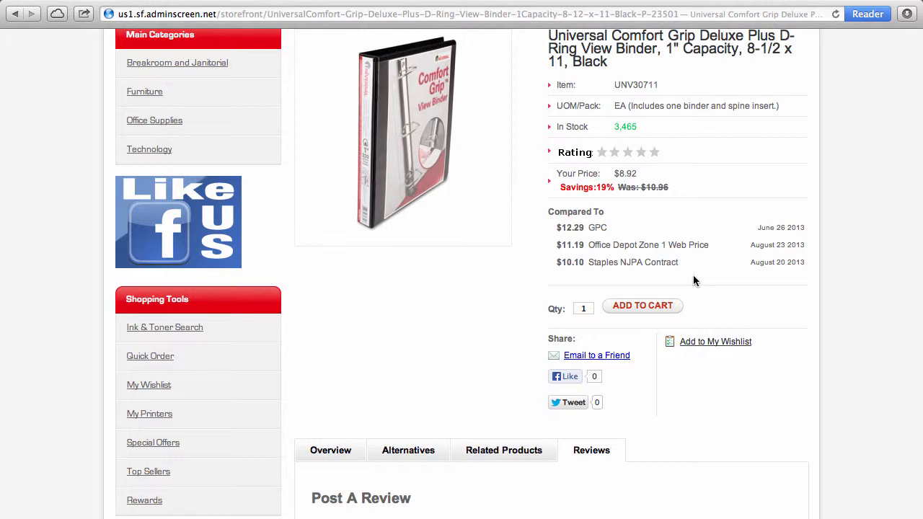
{"action": "scroll", "coordinate": [694, 280], "scroll_direction": "up", "scroll_amount": 3}
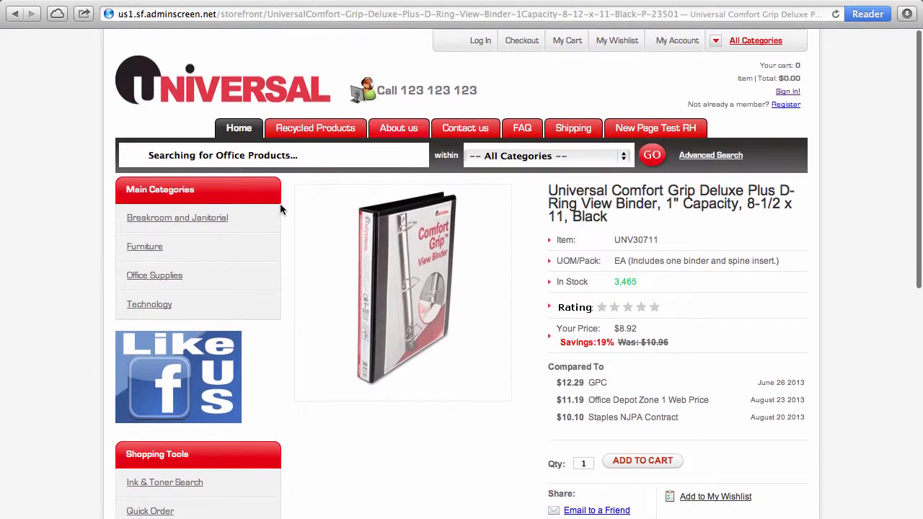
Step: On the customer login page, replace the e-mail with the customer's address and submit their password
{"action": "left_click", "coordinate": [673, 44]}
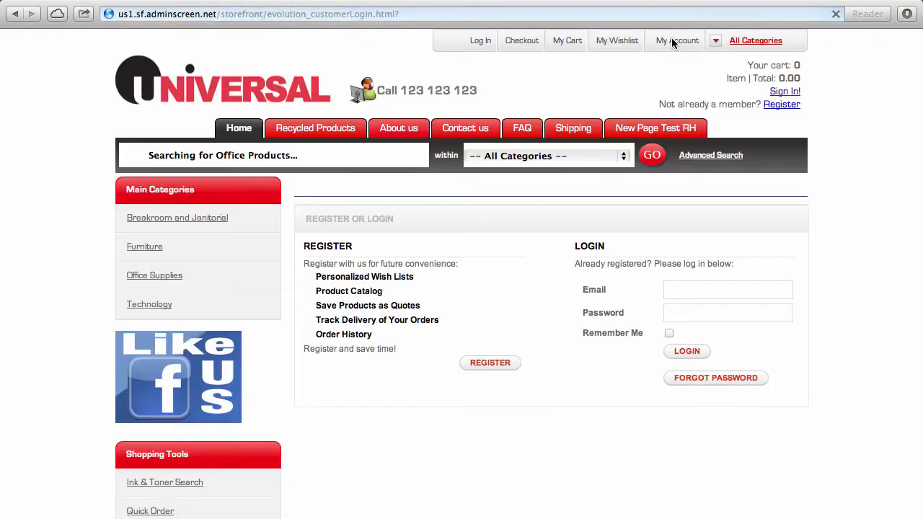
{"action": "double_click", "coordinate": [699, 296]}
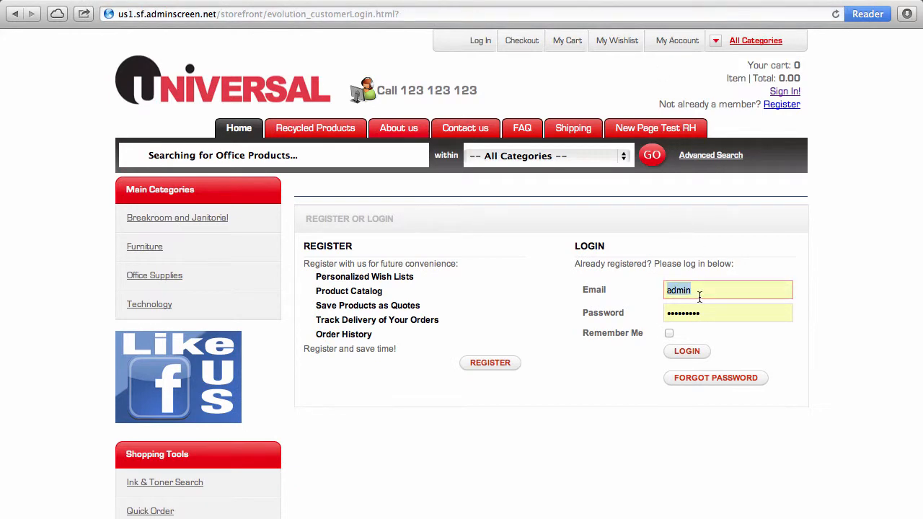
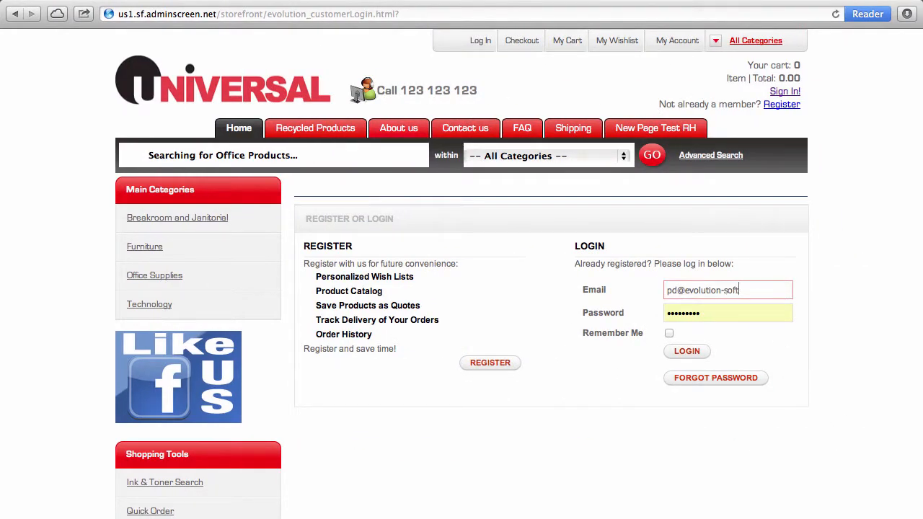
{"action": "key", "text": "Tab"}
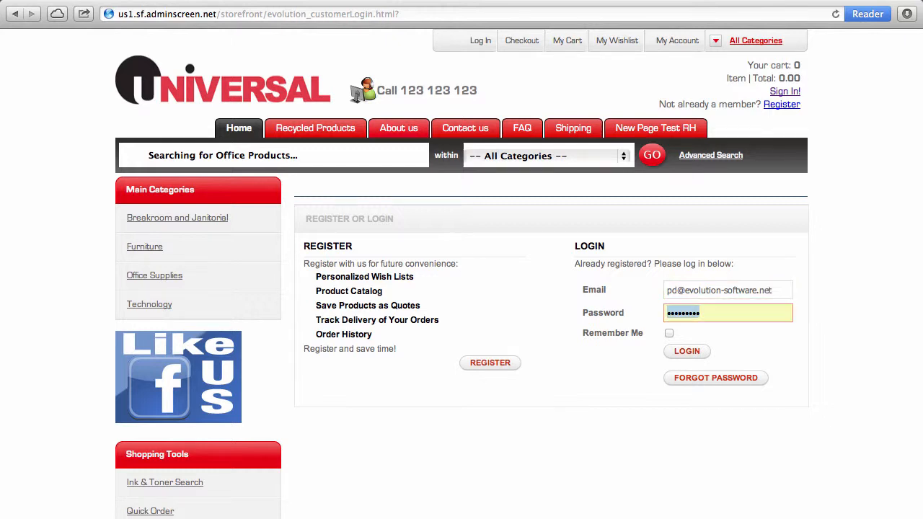
{"action": "type", "text": "•••••••••"}
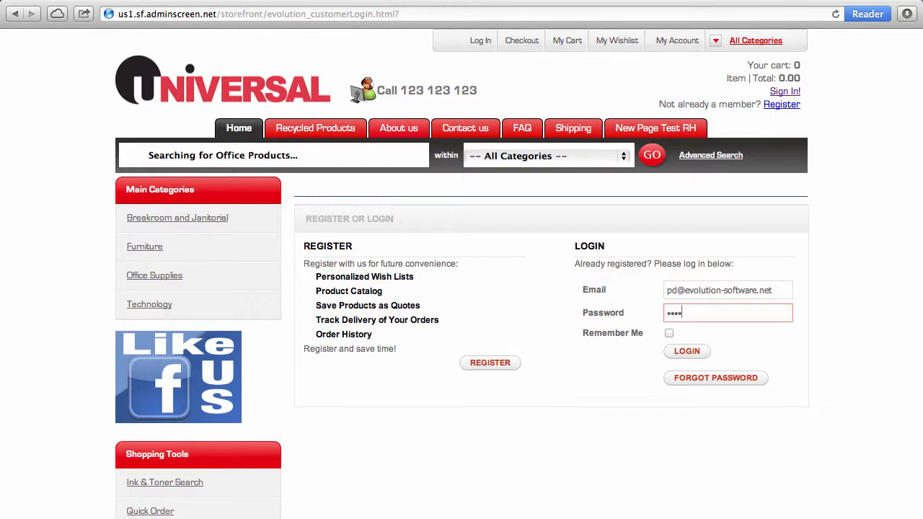
{"action": "type", "text": "••"}
{"action": "key", "text": "Return"}
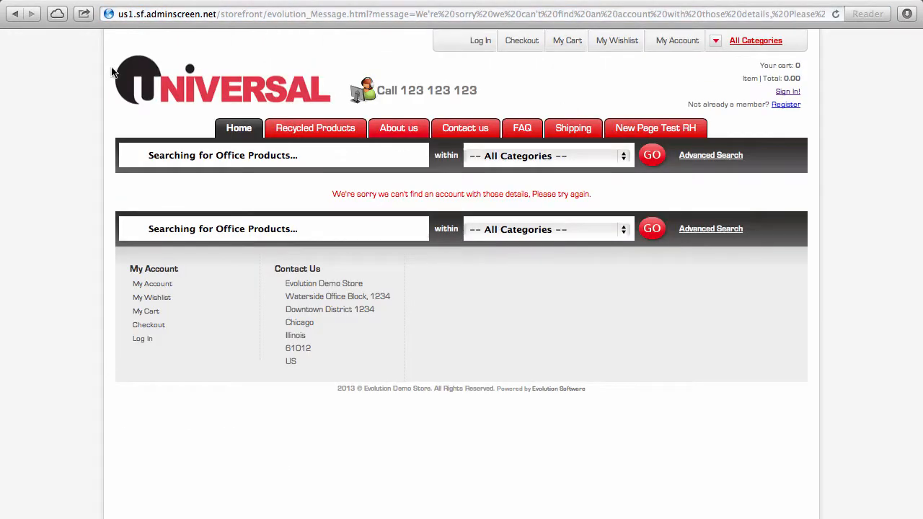
Step: After the rejected attempt, re-enter the customer's e-mail and password and decline saving the password
{"action": "left_click", "coordinate": [14, 16]}
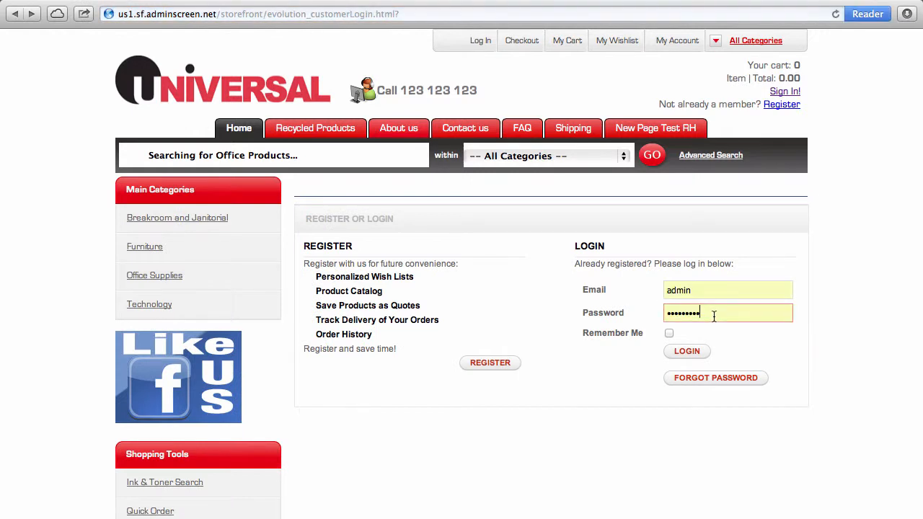
{"action": "double_click", "coordinate": [708, 293]}
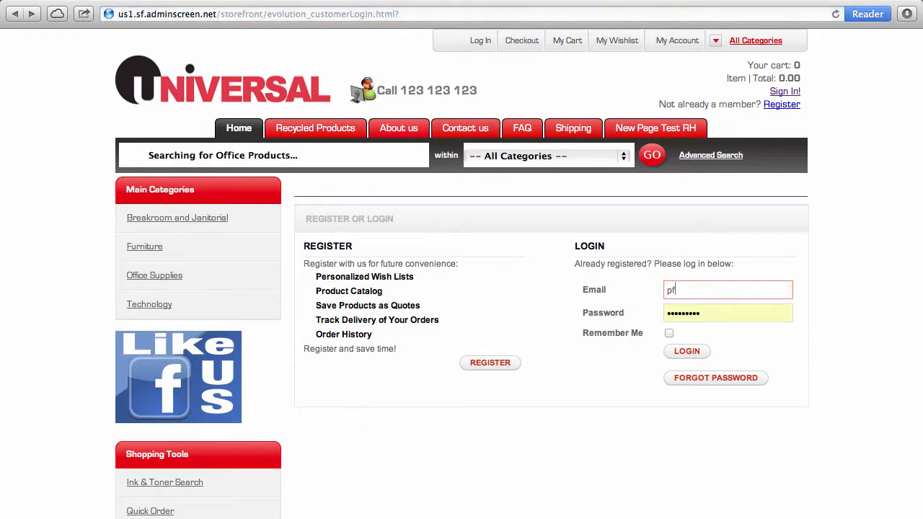
{"action": "key", "text": "Tab"}
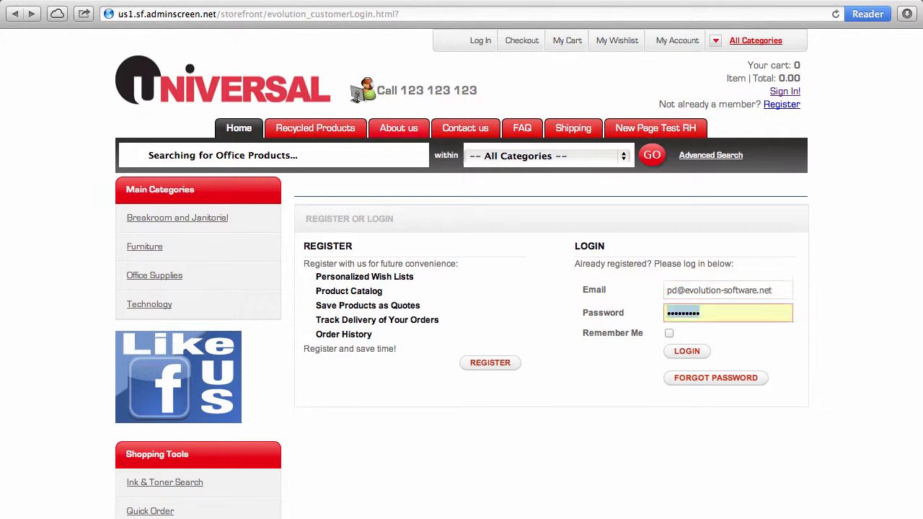
{"action": "type", "text": "admin"}
{"action": "key", "text": "Return"}
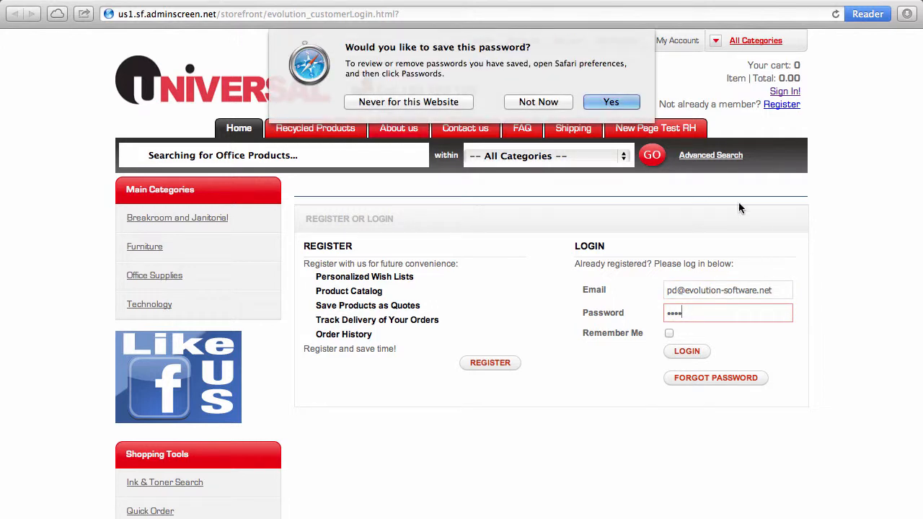
{"action": "left_click", "coordinate": [541, 102]}
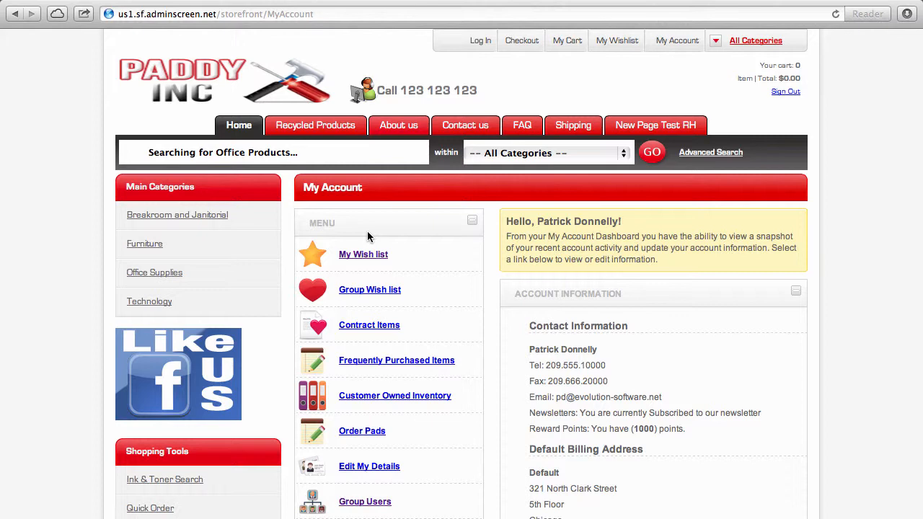
Step: Open My Wish list (Customer-Favourites), showing Comfort Grip binders at $8.92, $10.64 and $11.65
{"action": "scroll", "coordinate": [578, 356], "scroll_direction": "down", "scroll_amount": 5}
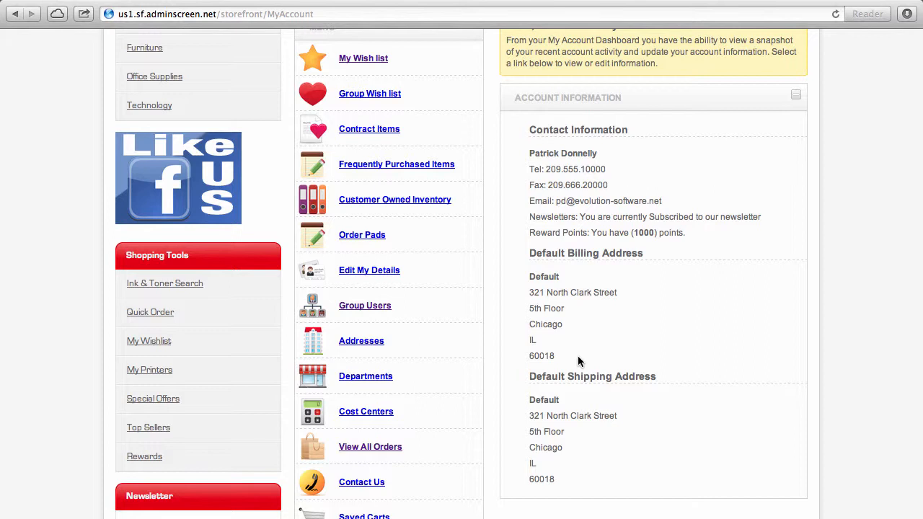
{"action": "scroll", "coordinate": [579, 360], "scroll_direction": "up", "scroll_amount": 2}
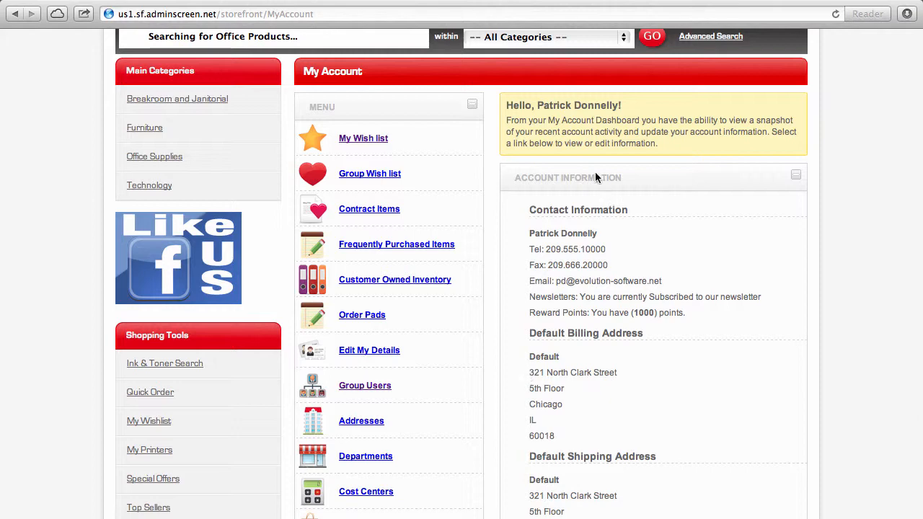
{"action": "left_click", "coordinate": [380, 140]}
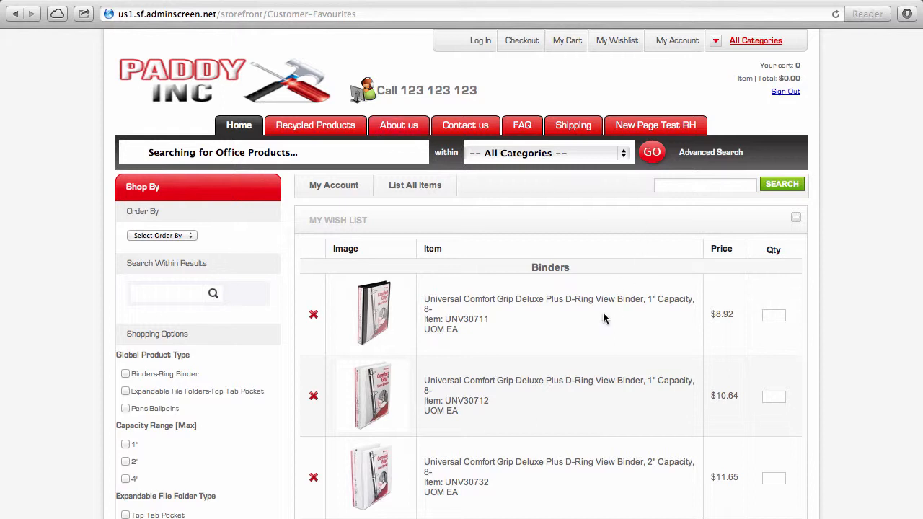
{"action": "scroll", "coordinate": [604, 318], "scroll_direction": "down", "scroll_amount": 3}
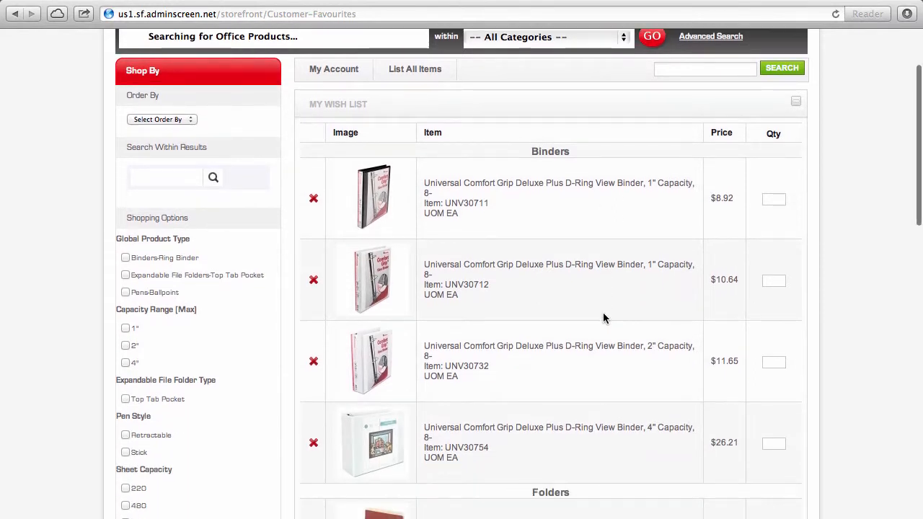
{"action": "scroll", "coordinate": [604, 318], "scroll_direction": "down", "scroll_amount": 2}
{"action": "scroll", "coordinate": [604, 318], "scroll_direction": "down", "scroll_amount": 7}
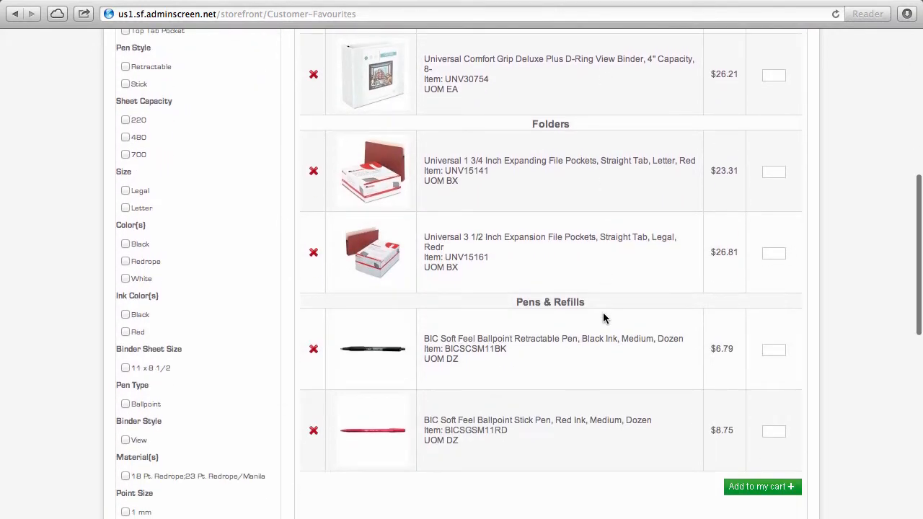
{"action": "scroll", "coordinate": [605, 318], "scroll_direction": "up", "scroll_amount": 10}
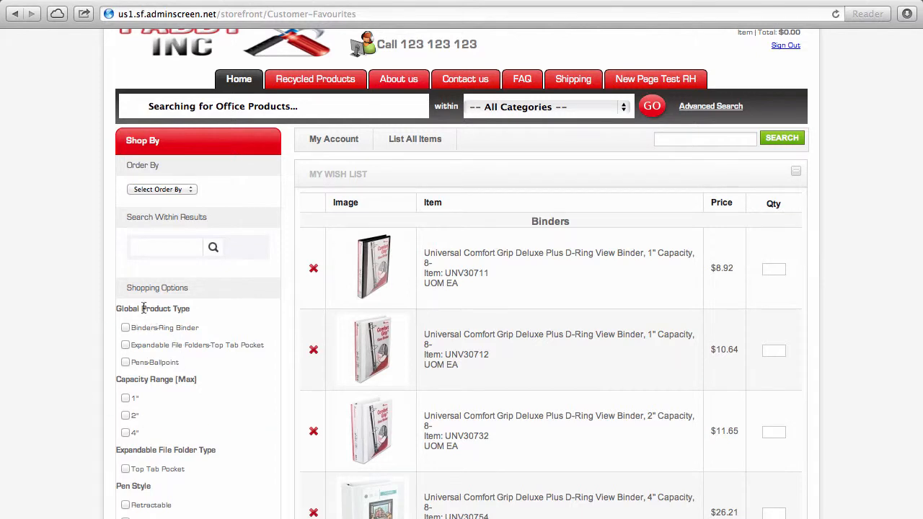
{"action": "left_click", "coordinate": [144, 253]}
Step: Go from Home to My Account and open Order Pads, listing Envelopes and Inkjet Cartridges
{"action": "left_click", "coordinate": [242, 76]}
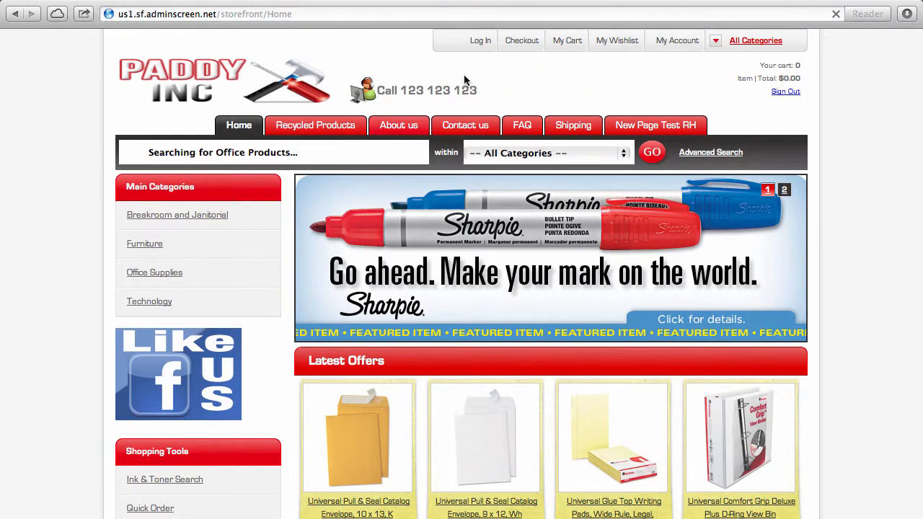
{"action": "left_click", "coordinate": [685, 42]}
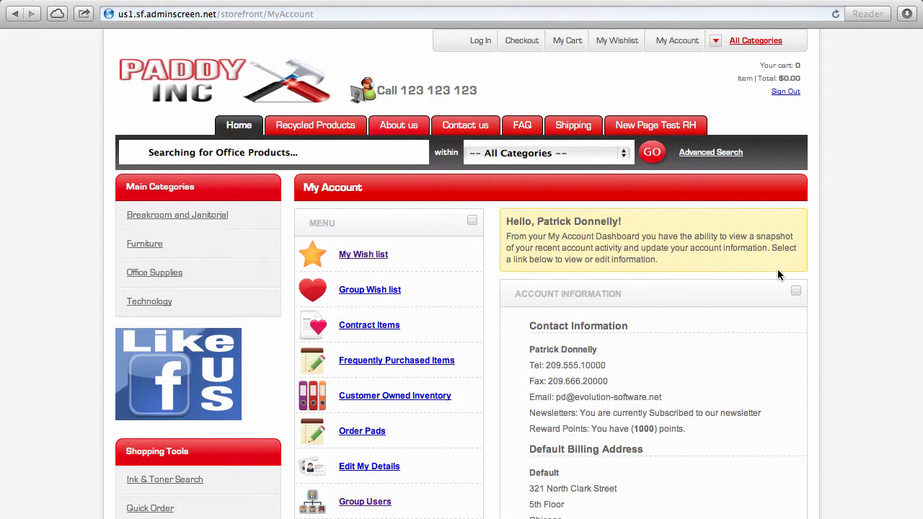
{"action": "scroll", "coordinate": [705, 437], "scroll_direction": "down", "scroll_amount": 3}
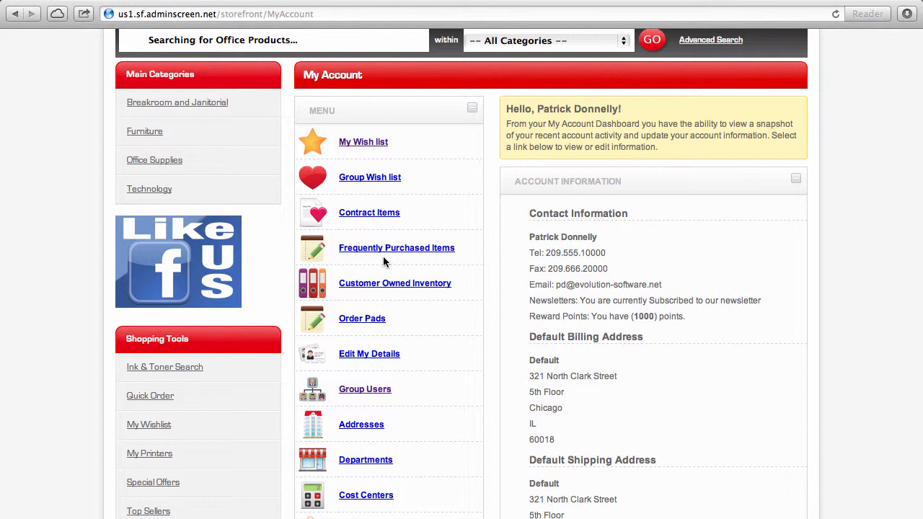
{"action": "left_click", "coordinate": [382, 326]}
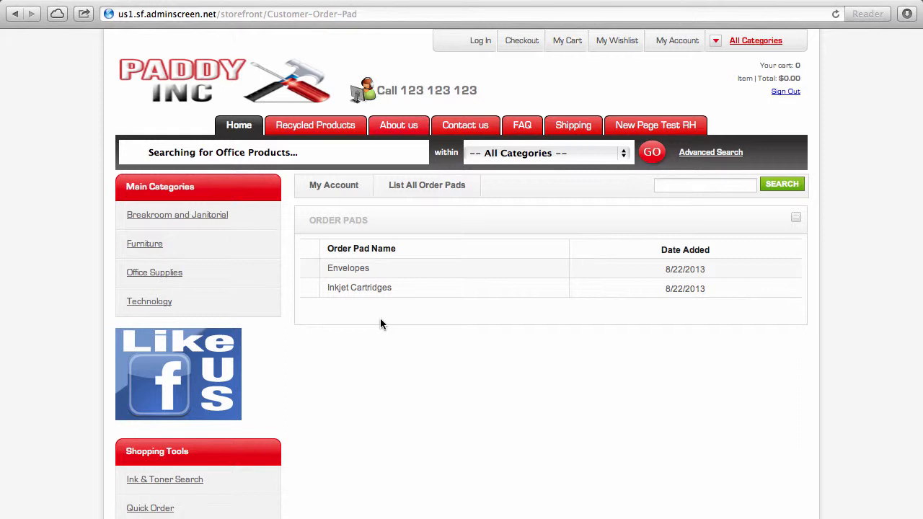
Step: View the Envelopes order pad, then go back to My Account and choose Group Users
{"action": "left_click", "coordinate": [361, 269]}
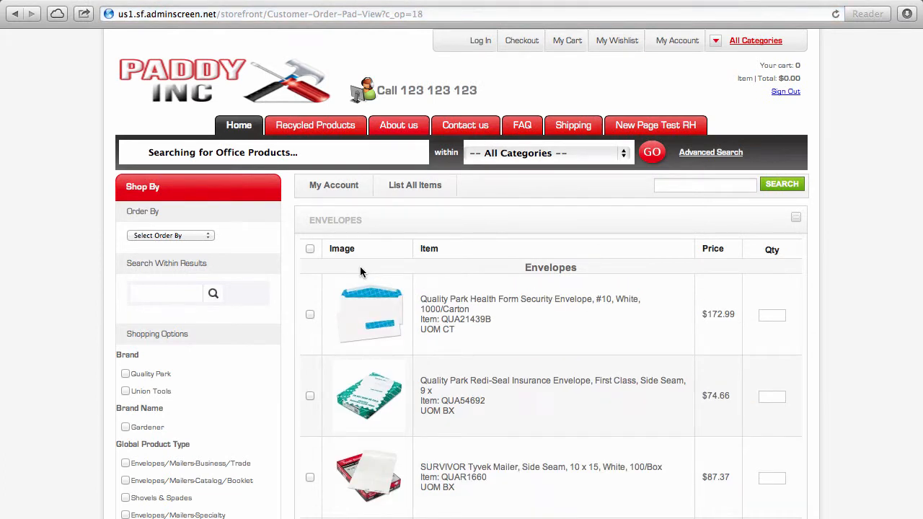
{"action": "left_click", "coordinate": [315, 185]}
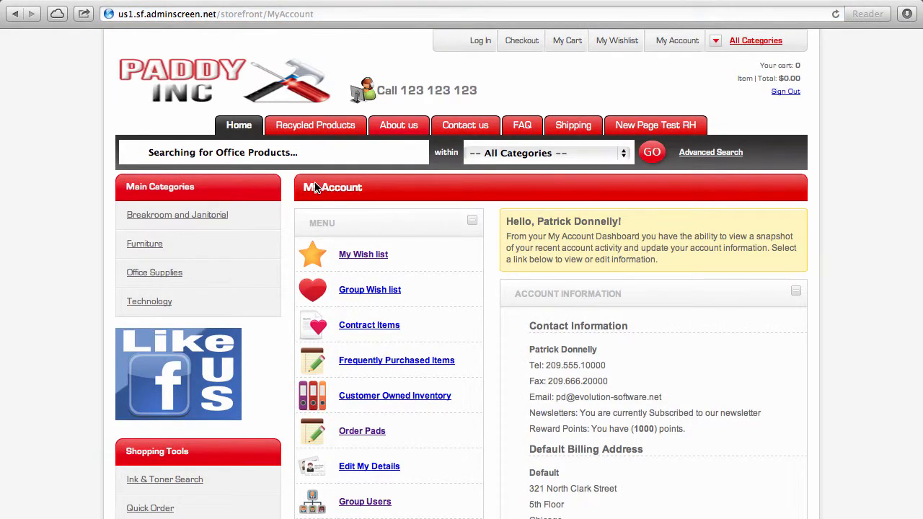
{"action": "scroll", "coordinate": [435, 448], "scroll_direction": "down", "scroll_amount": 5}
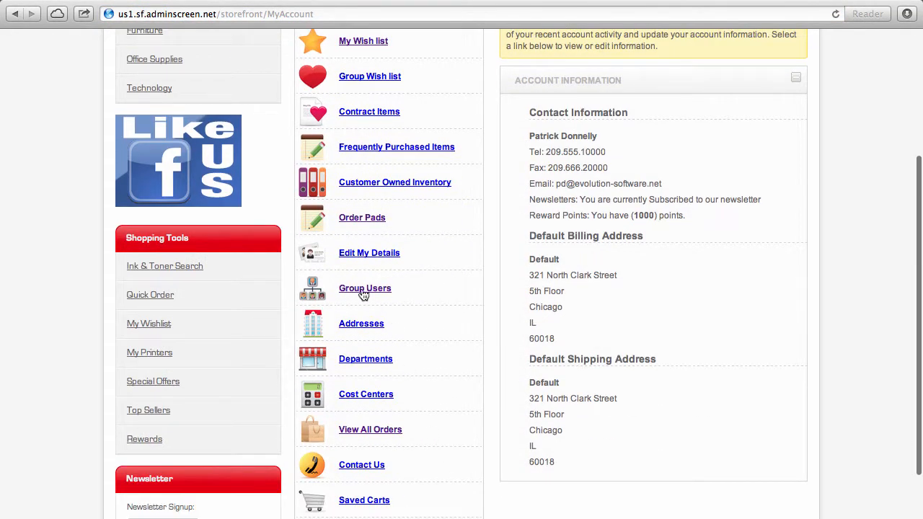
{"action": "left_click", "coordinate": [365, 291]}
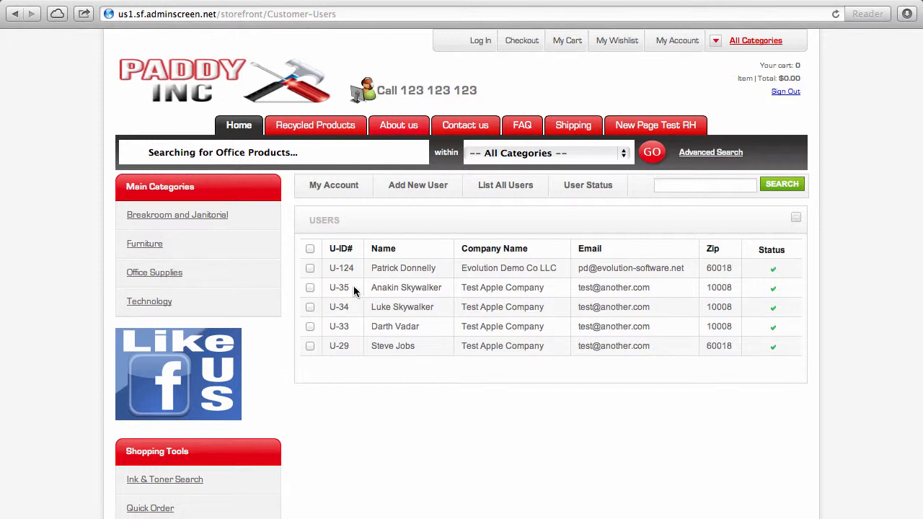
Step: Open a Test Apple Company user's B2B profile and scroll to its contact and default addresses
{"action": "left_click", "coordinate": [341, 328]}
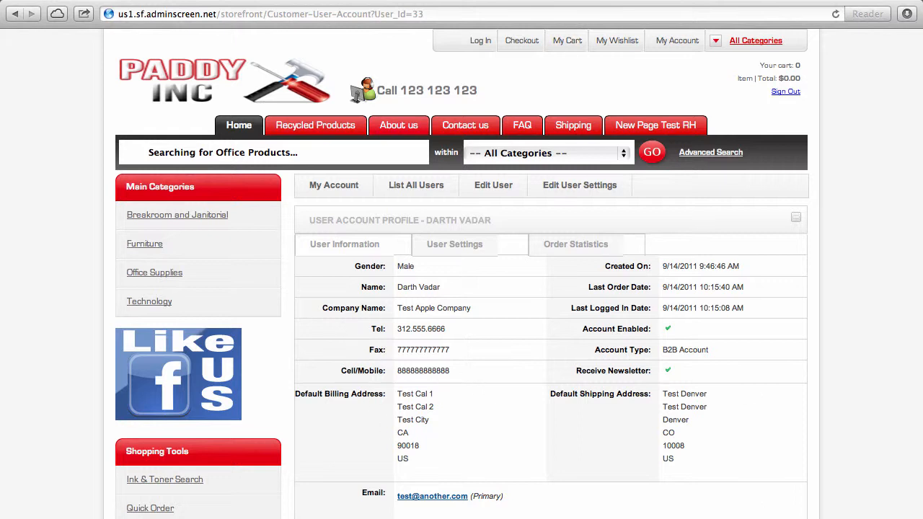
{"action": "scroll", "coordinate": [722, 310], "scroll_direction": "down", "scroll_amount": 3}
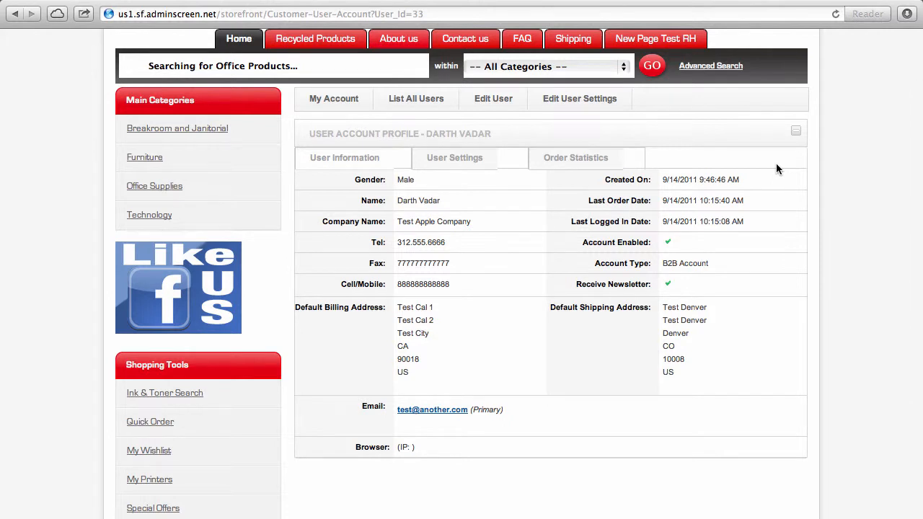
Step: Open the user's settings and highlight Allow Cost Centers, Allow Departments, Allow Addresses and Contract Lock
{"action": "left_click", "coordinate": [483, 161]}
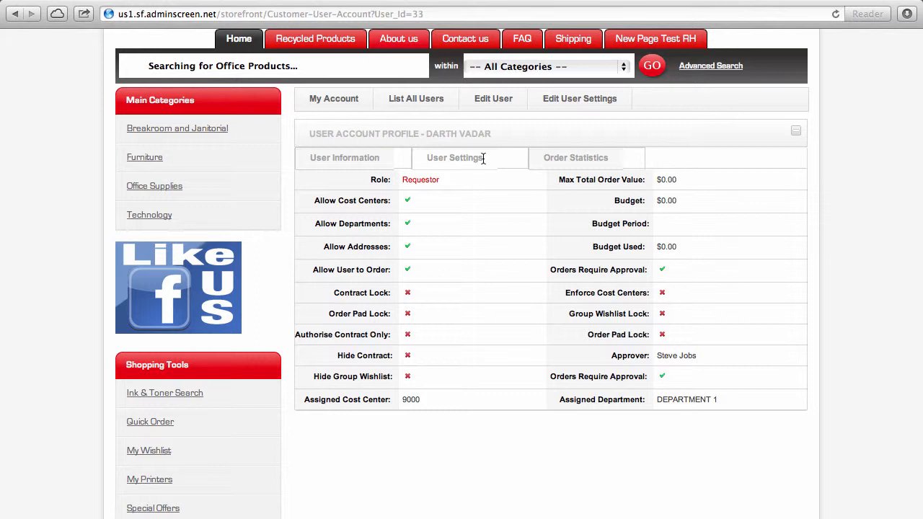
{"action": "triple_click", "coordinate": [358, 204]}
{"action": "double_click", "coordinate": [359, 224]}
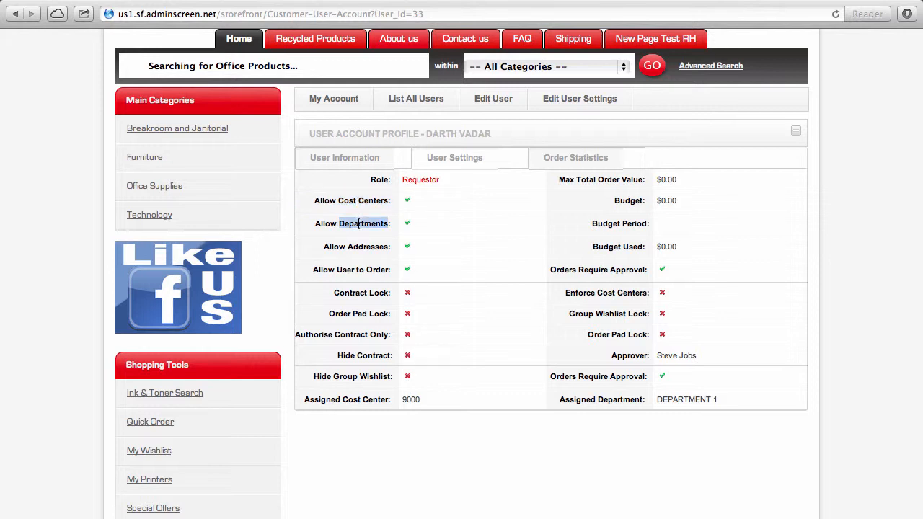
{"action": "triple_click", "coordinate": [343, 247]}
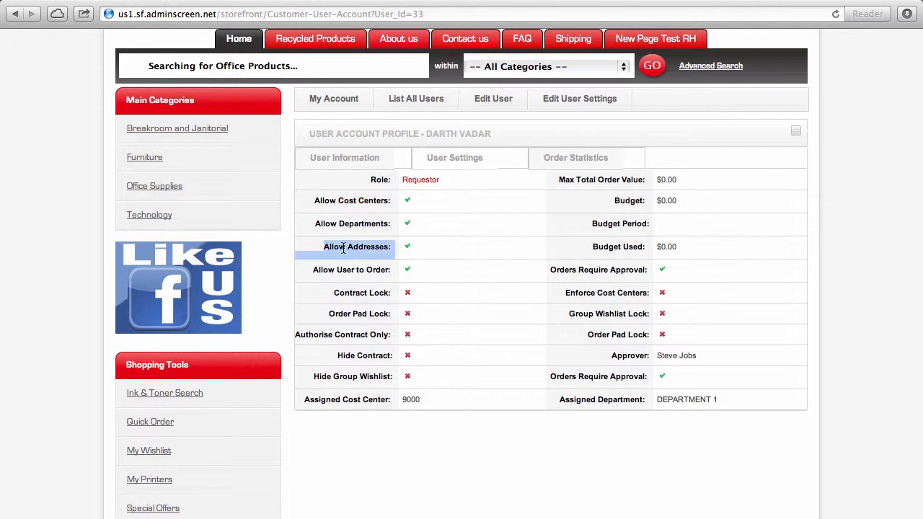
{"action": "triple_click", "coordinate": [360, 300]}
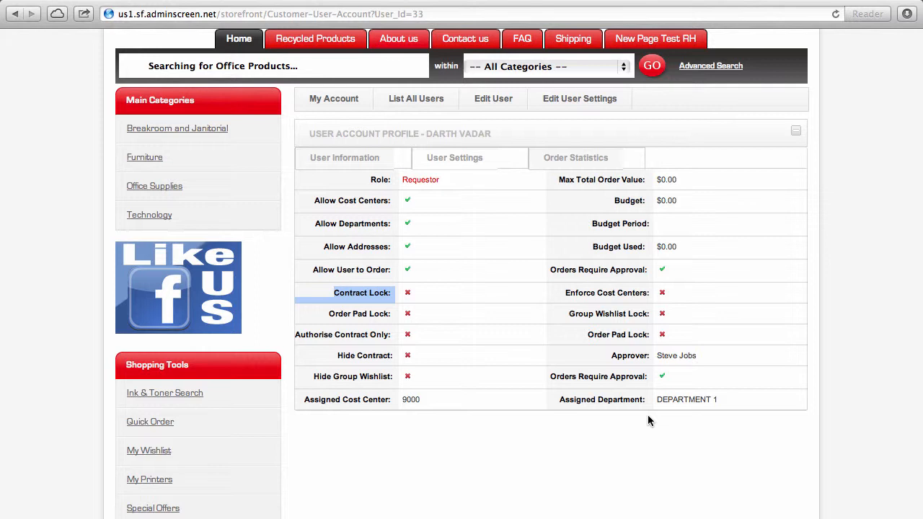
Step: Highlight Max Total Order Value, Budget, Budget Period and the approver, then return to My Account
{"action": "triple_click", "coordinate": [668, 179]}
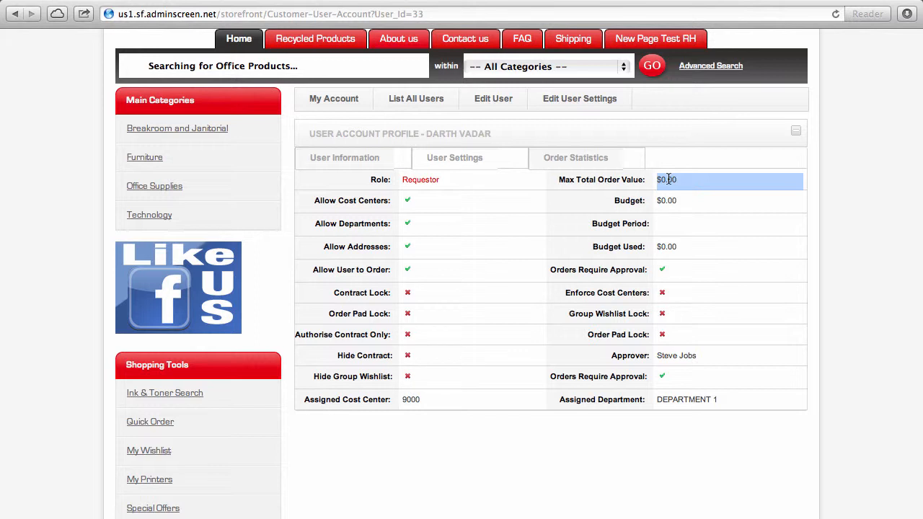
{"action": "triple_click", "coordinate": [678, 200]}
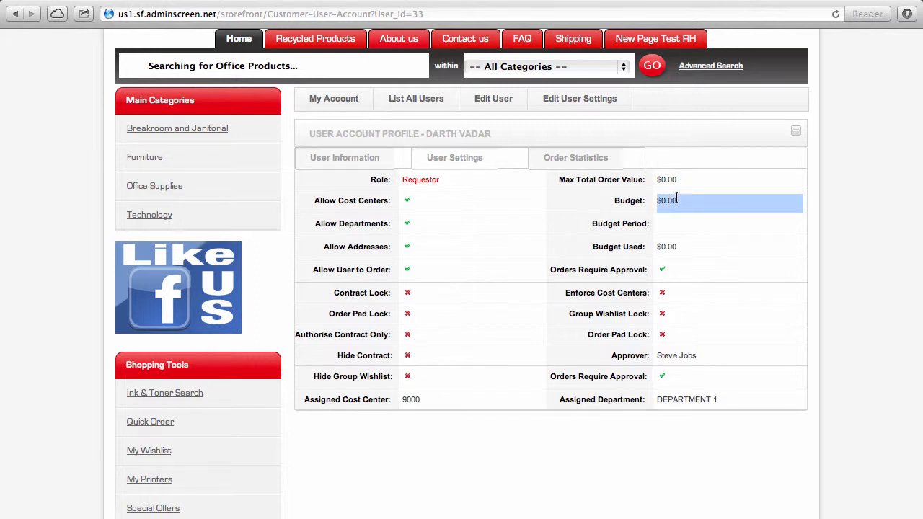
{"action": "left_click", "coordinate": [675, 238]}
{"action": "triple_click", "coordinate": [675, 238]}
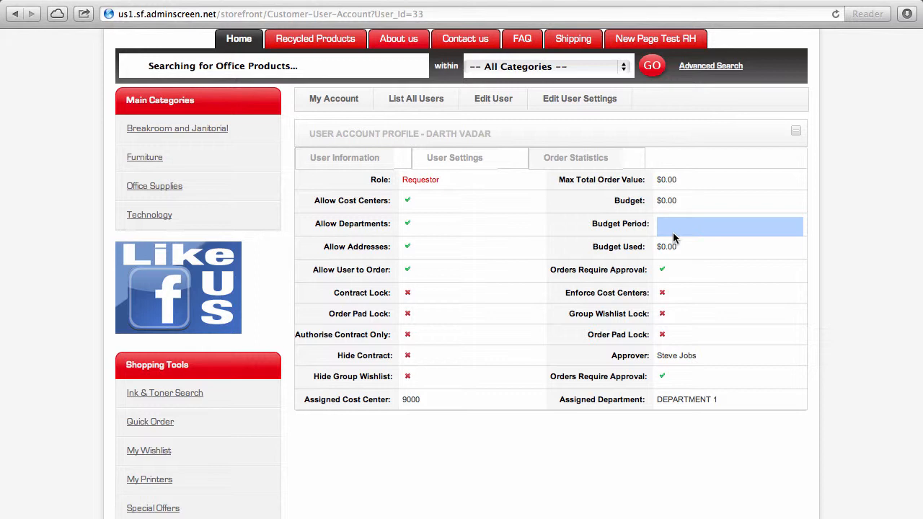
{"action": "triple_click", "coordinate": [694, 365]}
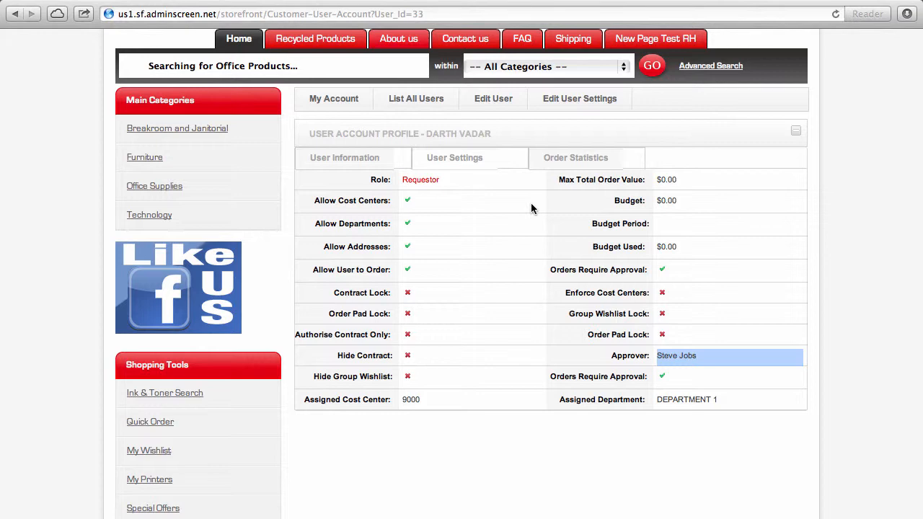
{"action": "left_click", "coordinate": [355, 99]}
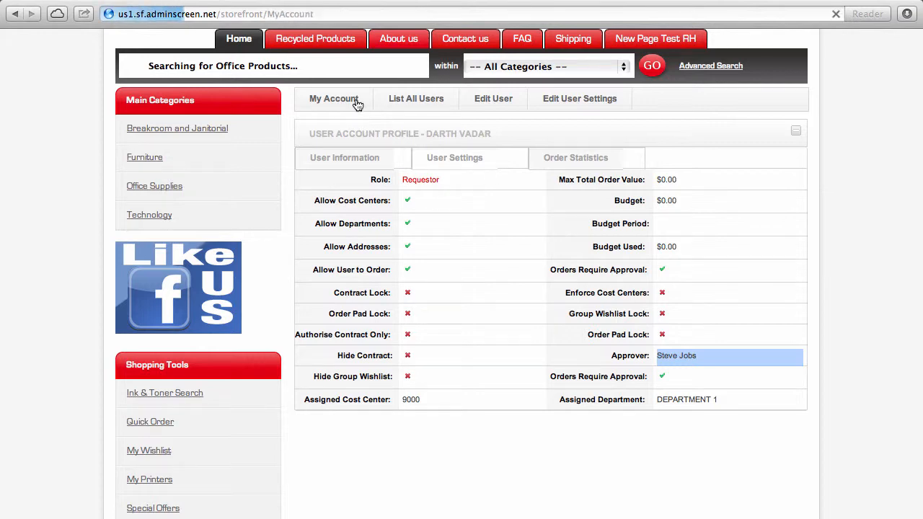
Step: From the My Account menu, open View All Orders to list the customer's orders and statuses
{"action": "scroll", "coordinate": [383, 405], "scroll_direction": "down", "scroll_amount": 5}
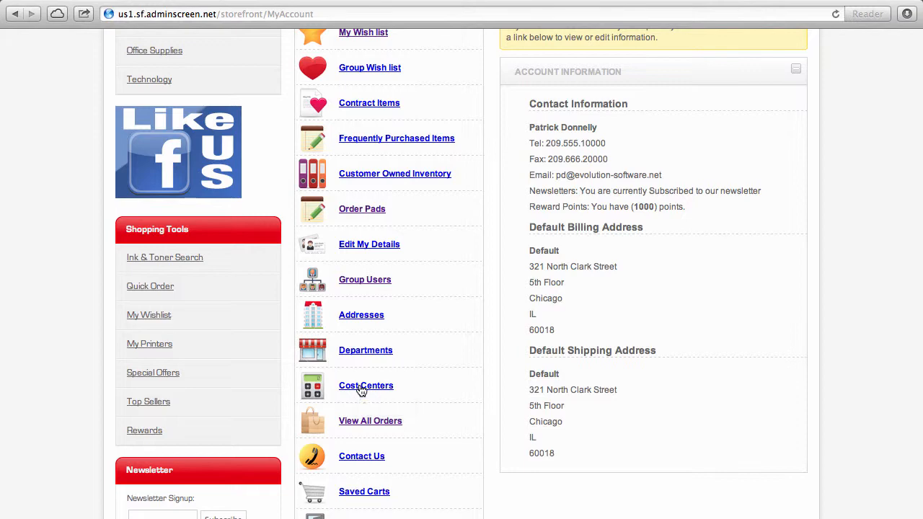
{"action": "left_click", "coordinate": [369, 420]}
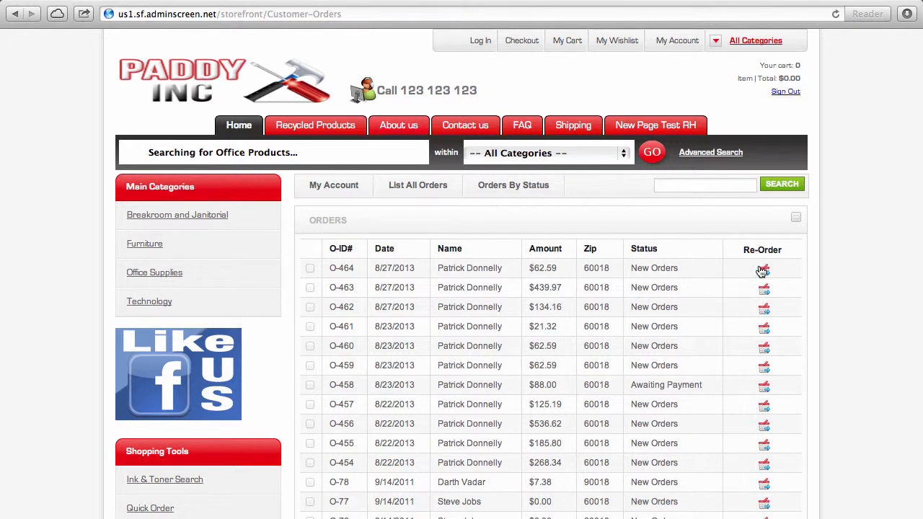
Step: Review order O-464, a $62.59 order of four Comfort Grip binders, then go back to My Account
{"action": "left_click", "coordinate": [332, 268]}
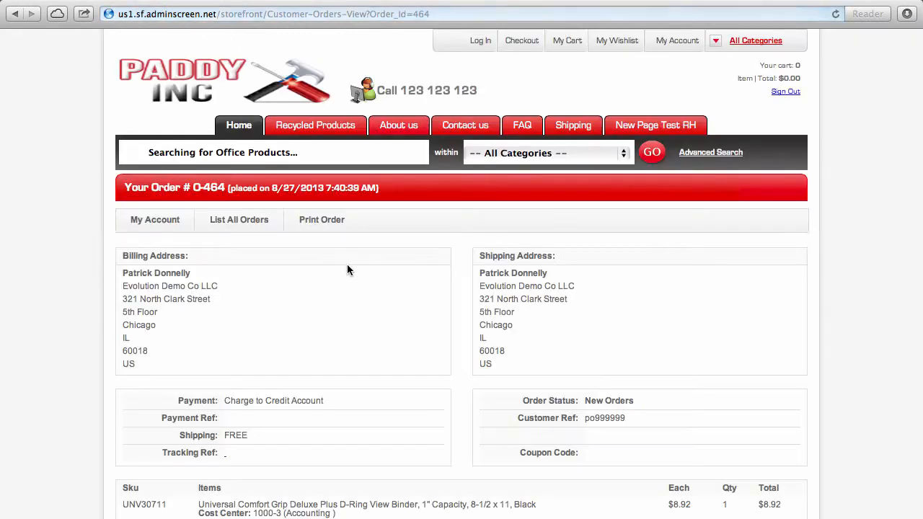
{"action": "scroll", "coordinate": [347, 270], "scroll_direction": "down", "scroll_amount": 2}
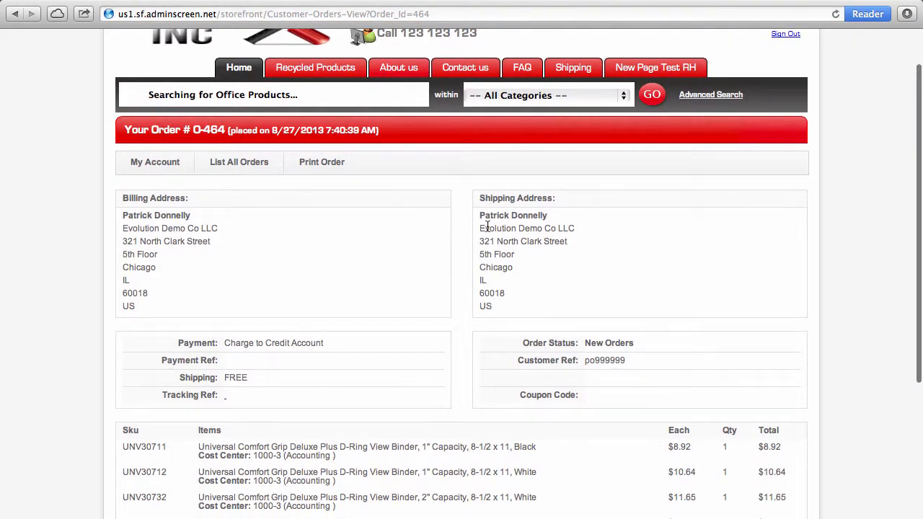
{"action": "scroll", "coordinate": [399, 414], "scroll_direction": "down", "scroll_amount": 5}
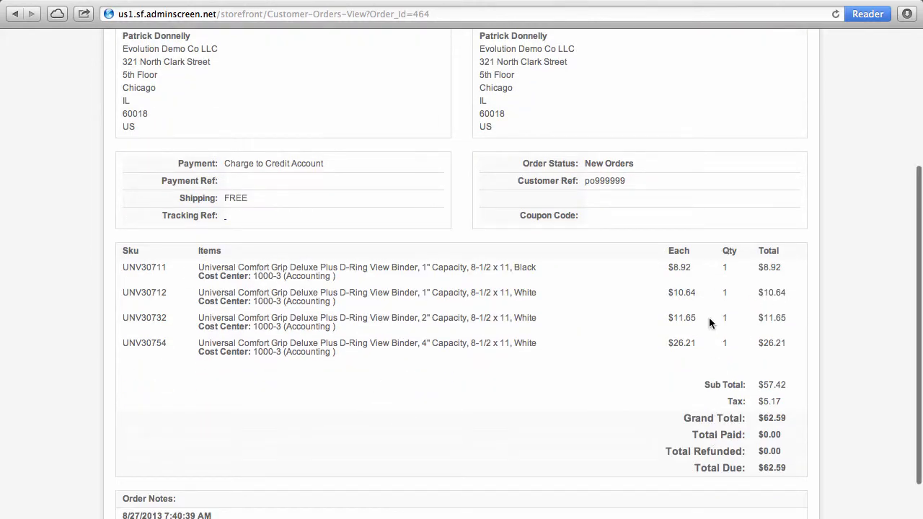
{"action": "scroll", "coordinate": [710, 319], "scroll_direction": "up", "scroll_amount": 7}
{"action": "left_click", "coordinate": [158, 226]}
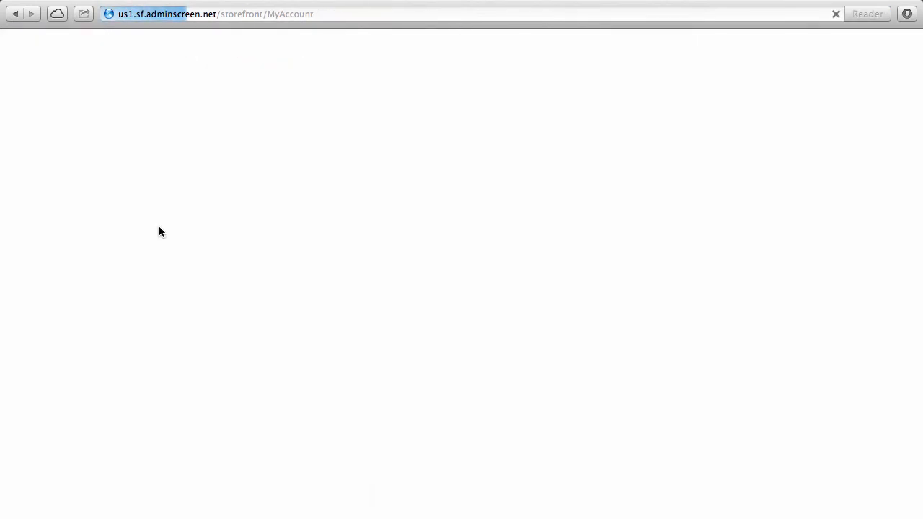
Step: Open Ink & Toner Search from Shopping Tools on the My Account page
{"action": "scroll", "coordinate": [22, 321], "scroll_direction": "down", "scroll_amount": 9}
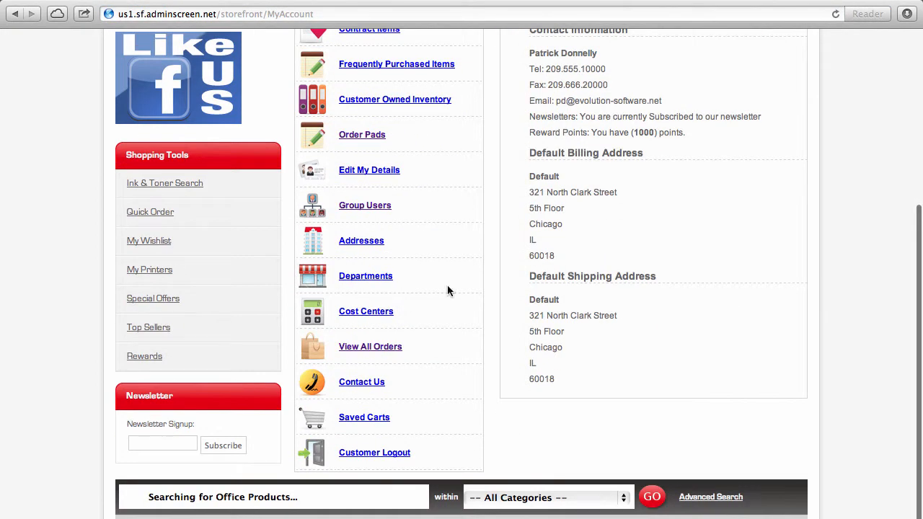
{"action": "scroll", "coordinate": [530, 410], "scroll_direction": "down", "scroll_amount": 3}
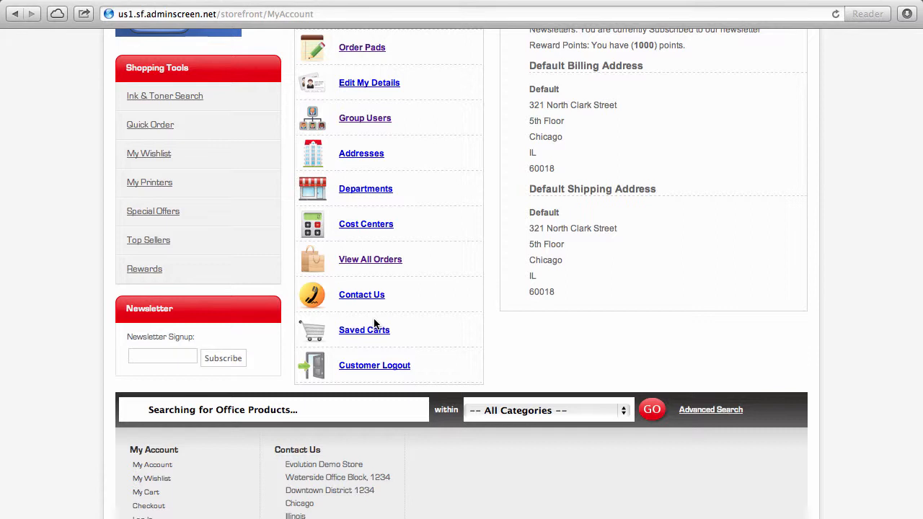
{"action": "left_click", "coordinate": [192, 106]}
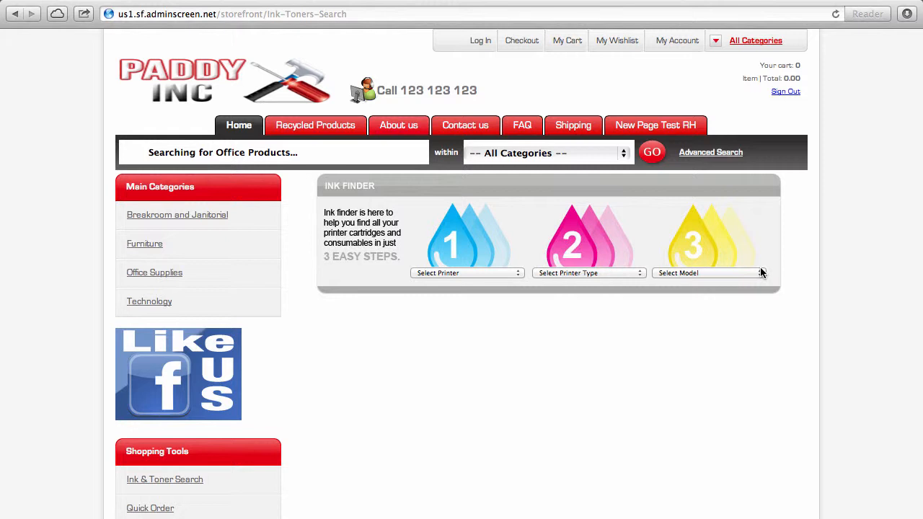
{"action": "scroll", "coordinate": [761, 272], "scroll_direction": "down", "scroll_amount": 4}
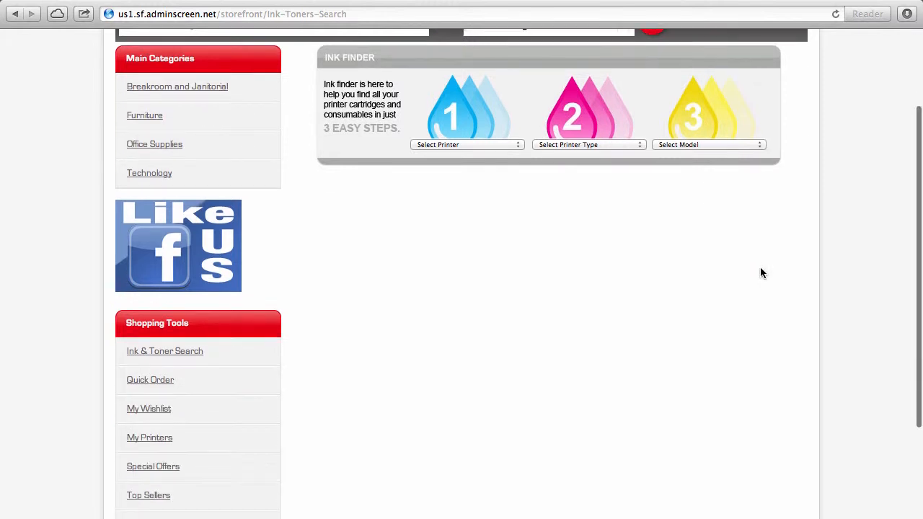
Step: Open My Printers and expand The Warehouse Printer (Stylus D88) and The Office Printer (Stylus C62)
{"action": "left_click", "coordinate": [169, 448]}
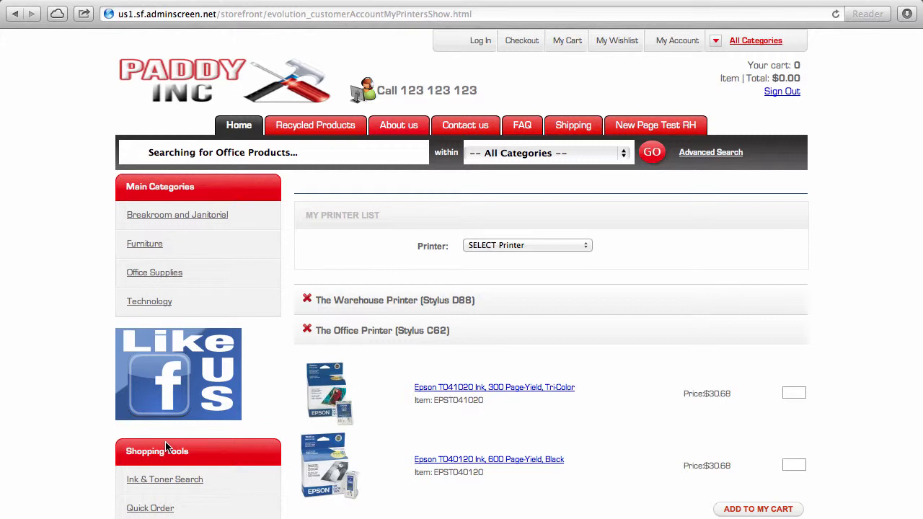
{"action": "left_click", "coordinate": [365, 314]}
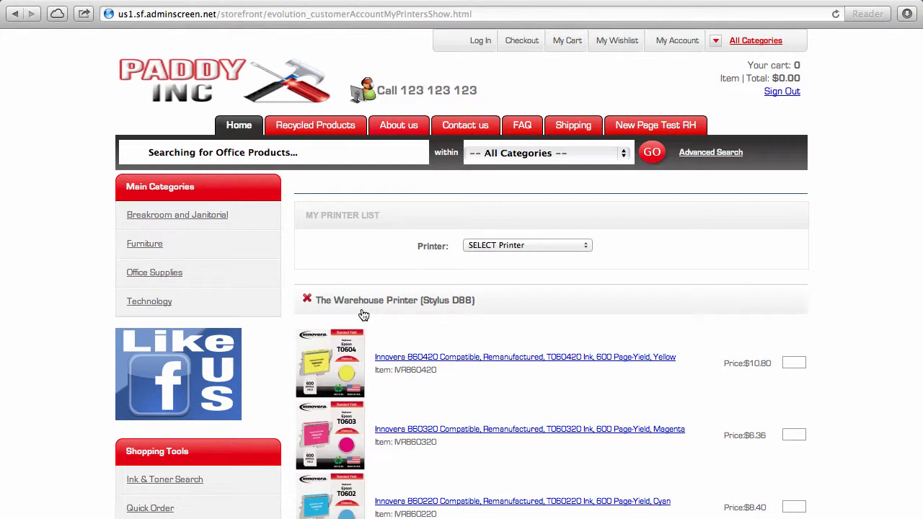
{"action": "scroll", "coordinate": [364, 315], "scroll_direction": "down", "scroll_amount": 10}
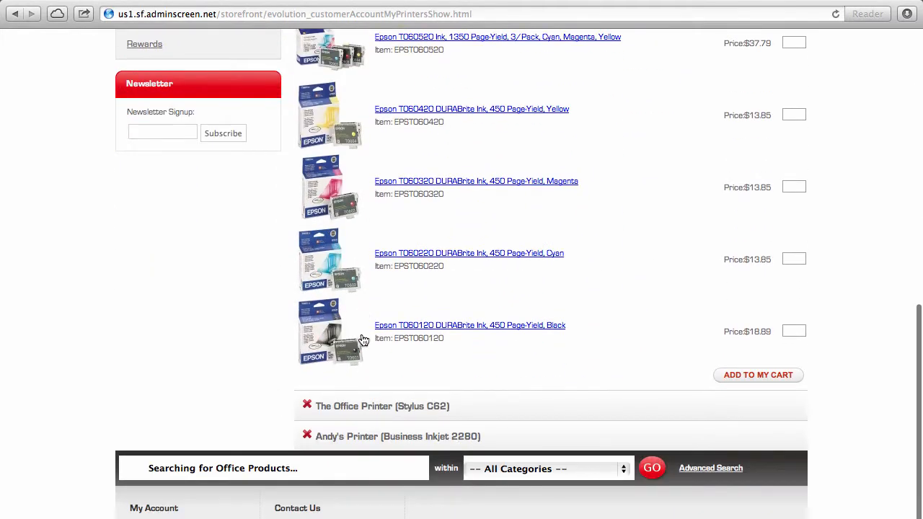
{"action": "left_click", "coordinate": [368, 409]}
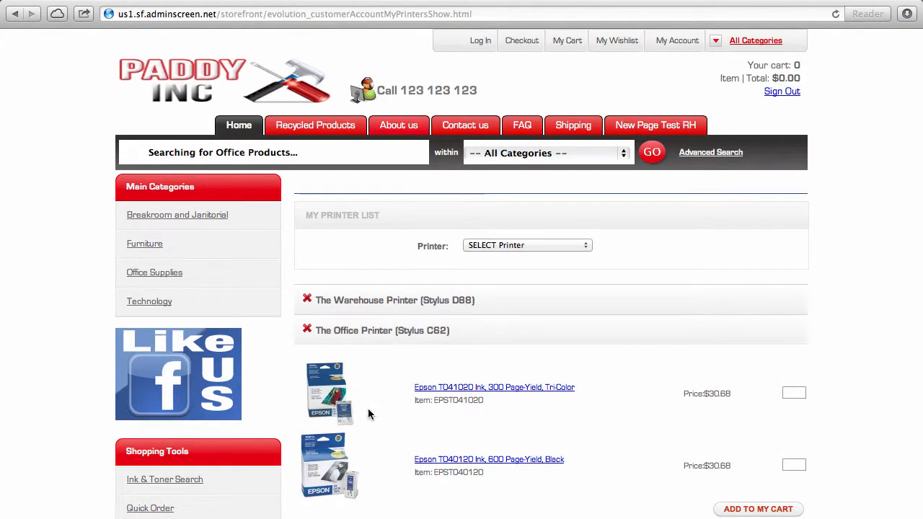
{"action": "scroll", "coordinate": [368, 414], "scroll_direction": "down", "scroll_amount": 5}
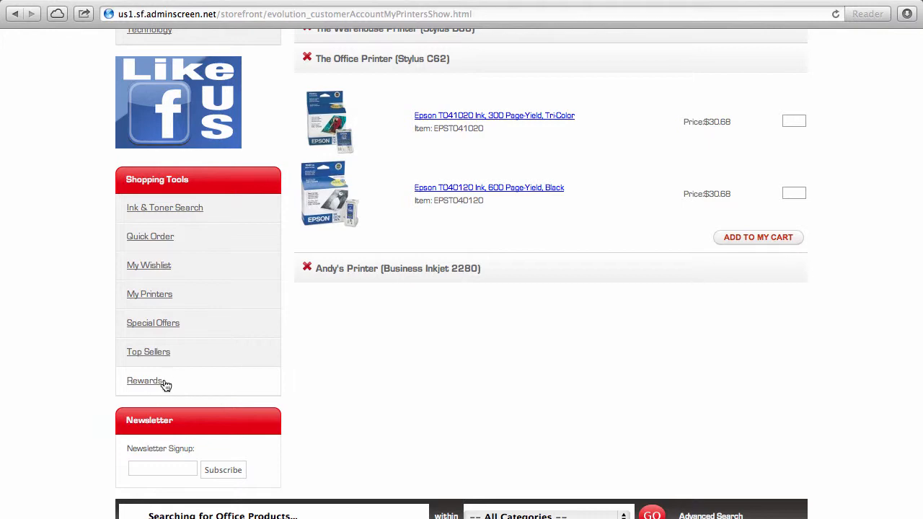
{"action": "scroll", "coordinate": [431, 373], "scroll_direction": "up", "scroll_amount": 5}
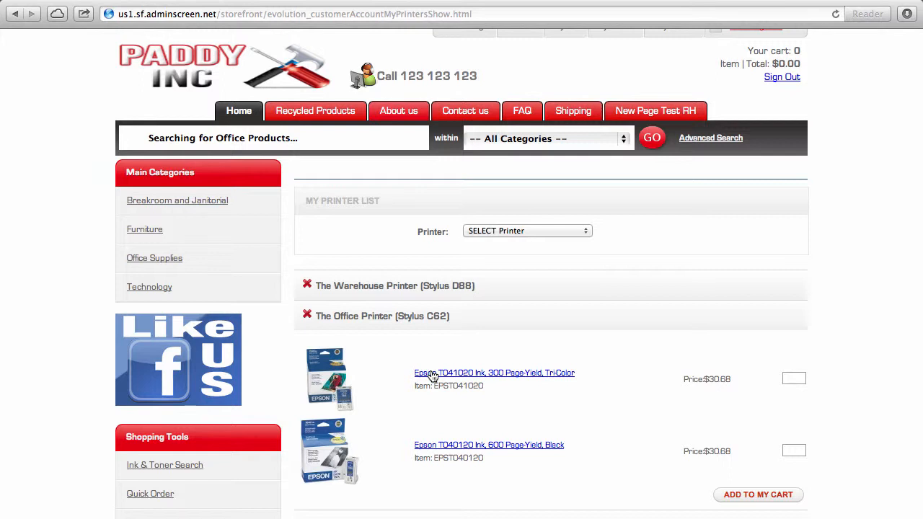
Step: Go to the wish list by way of the store home page and My Account
{"action": "left_click", "coordinate": [233, 113]}
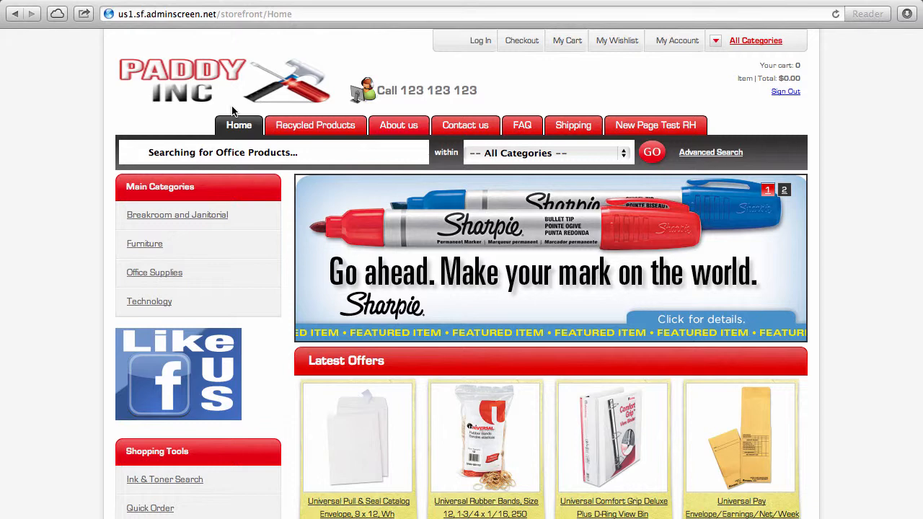
{"action": "left_click", "coordinate": [687, 44]}
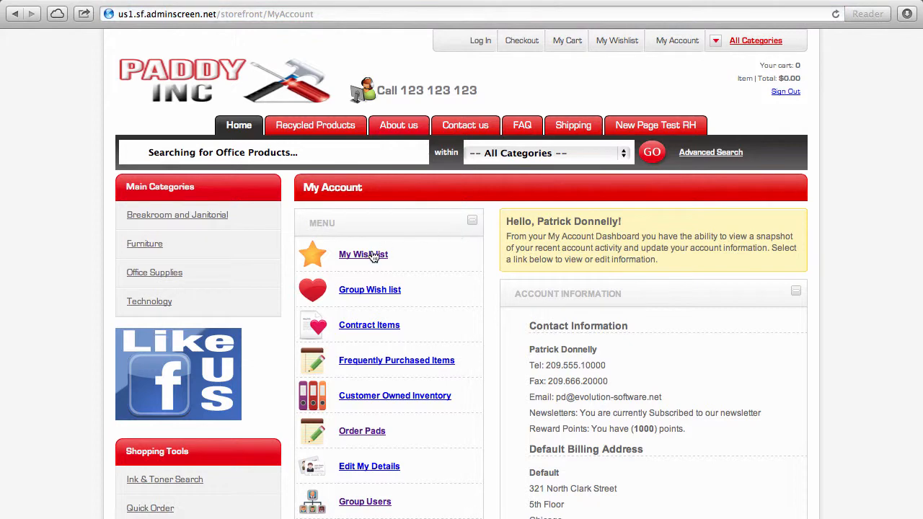
{"action": "left_click", "coordinate": [373, 255]}
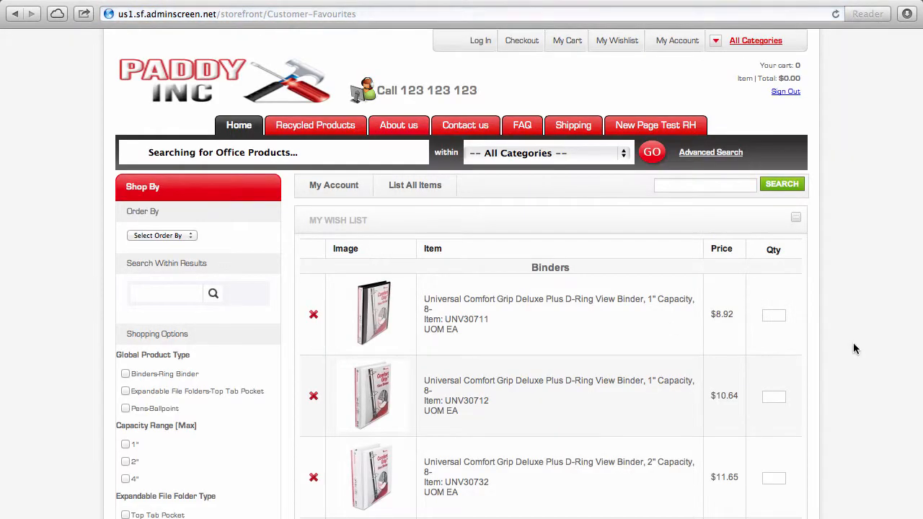
Step: Enter quantity 1 for the first two binders, add the wish-list items to the cart, and view the basket
{"action": "left_click", "coordinate": [774, 318]}
{"action": "type", "text": "1"}
{"action": "key", "text": "Tab"}
{"action": "type", "text": "1"}
{"action": "key", "text": "Tab"}
{"action": "type", "text": "1"}
{"action": "key", "text": "Tab"}
{"action": "scroll", "coordinate": [773, 321], "scroll_direction": "down", "scroll_amount": 10}
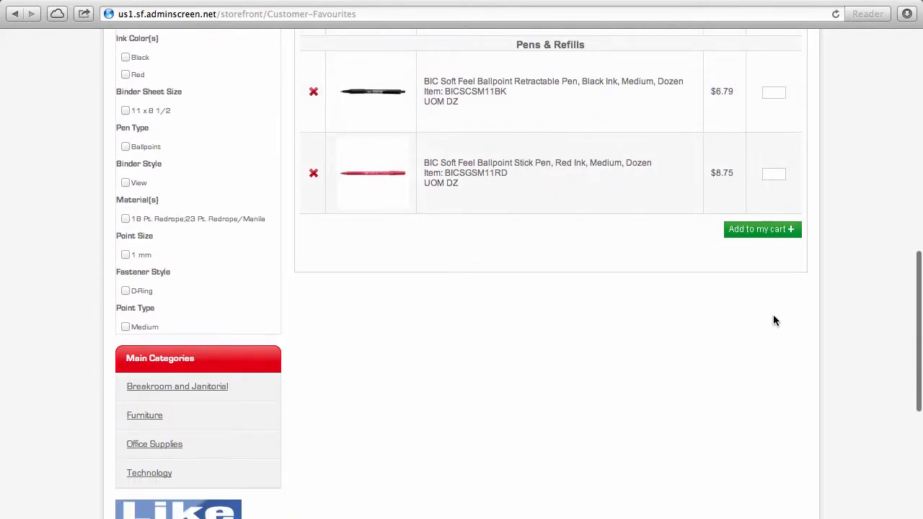
{"action": "left_click", "coordinate": [758, 231]}
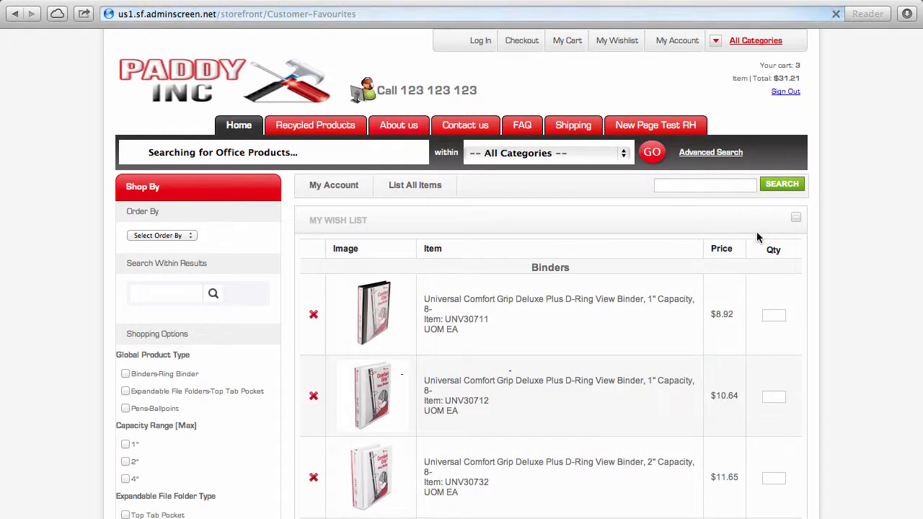
{"action": "left_click", "coordinate": [440, 373]}
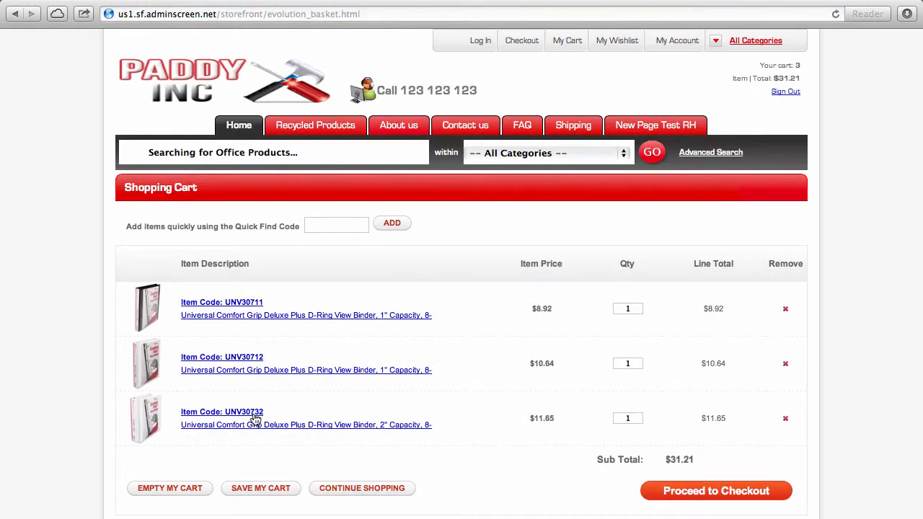
Step: Check the three binders and $31.21 subtotal in the cart, then start checkout
{"action": "scroll", "coordinate": [254, 419], "scroll_direction": "down", "scroll_amount": 2}
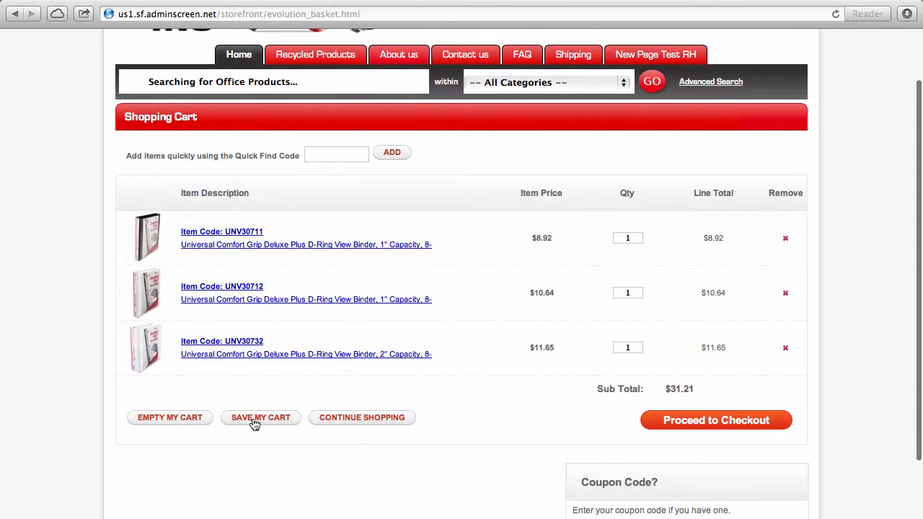
{"action": "scroll", "coordinate": [571, 437], "scroll_direction": "down", "scroll_amount": 4}
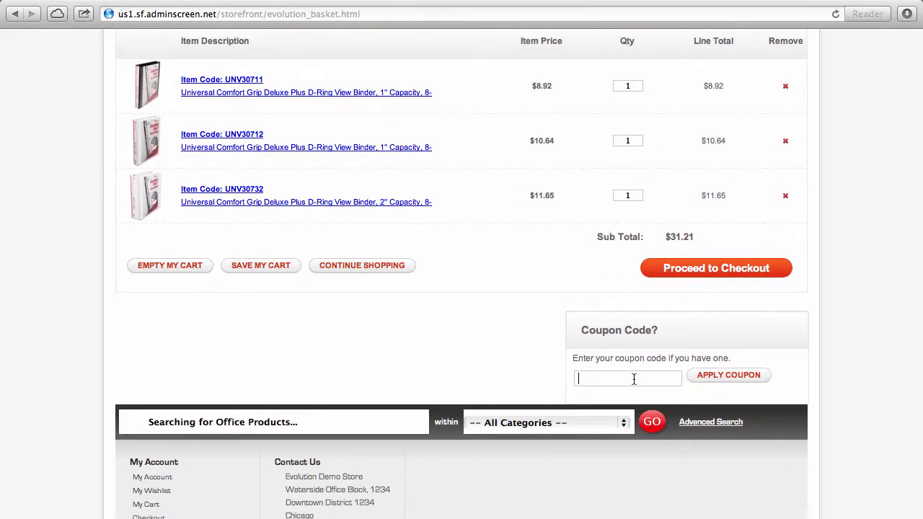
{"action": "scroll", "coordinate": [635, 378], "scroll_direction": "up", "scroll_amount": 1}
{"action": "left_click", "coordinate": [721, 320]}
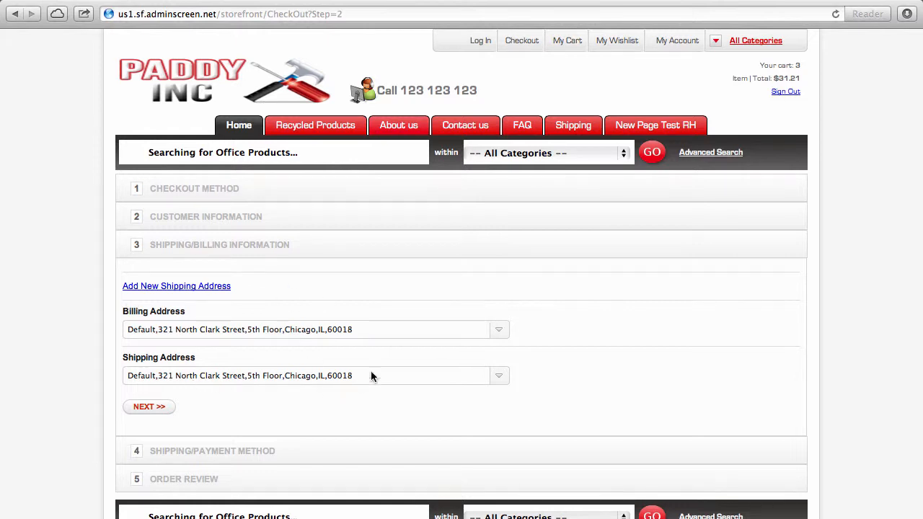
Step: Keep the default billing address and continue to shipping and payment
{"action": "left_click", "coordinate": [439, 330]}
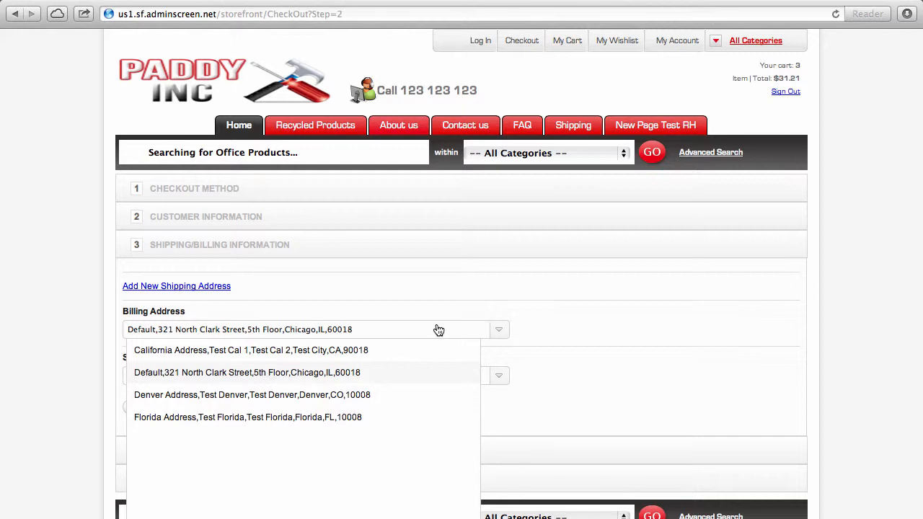
{"action": "left_click", "coordinate": [527, 302]}
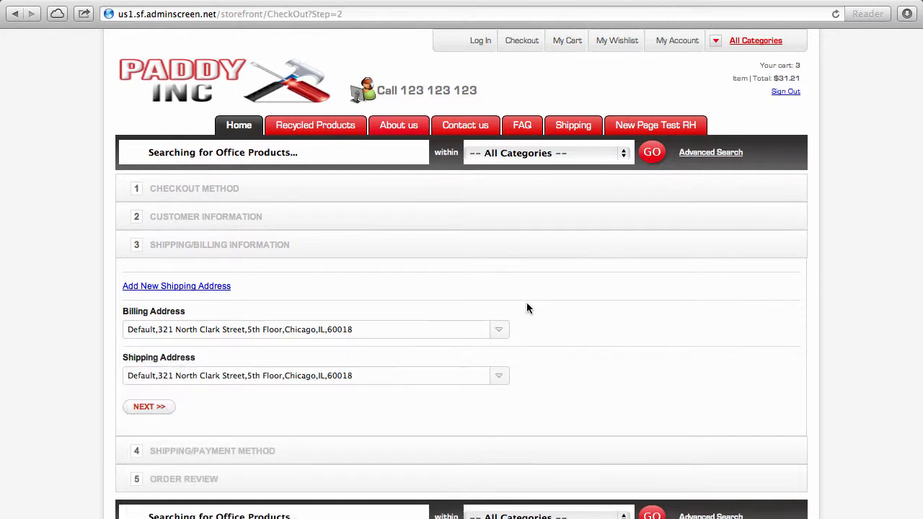
{"action": "left_click", "coordinate": [149, 408]}
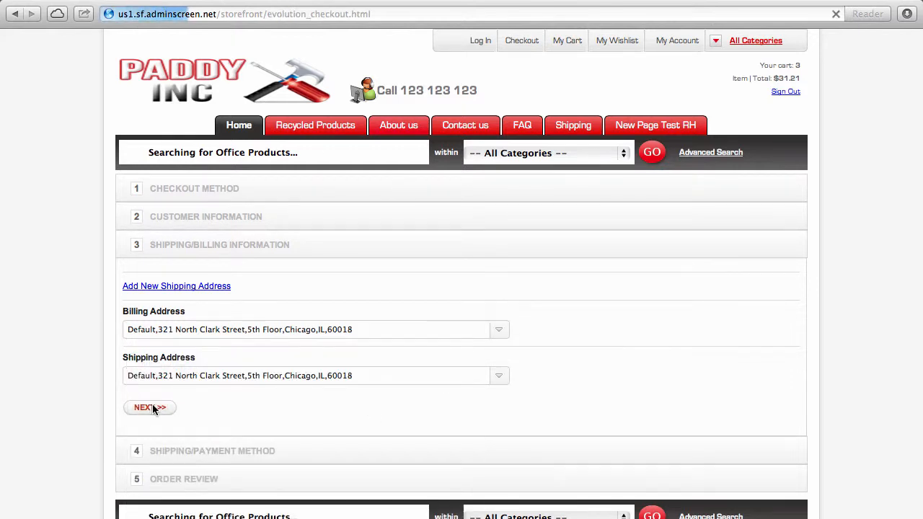
Step: Choose FREE shipping and Charge to Credit Account, add order note 'test', and continue to review
{"action": "scroll", "coordinate": [153, 409], "scroll_direction": "down", "scroll_amount": 3}
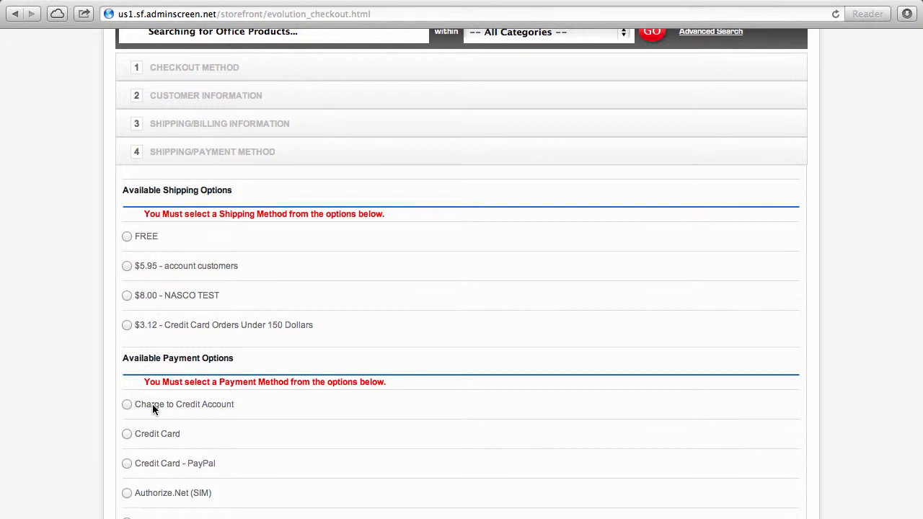
{"action": "left_click", "coordinate": [127, 237]}
{"action": "left_click", "coordinate": [127, 405]}
{"action": "scroll", "coordinate": [385, 495], "scroll_direction": "down", "scroll_amount": 5}
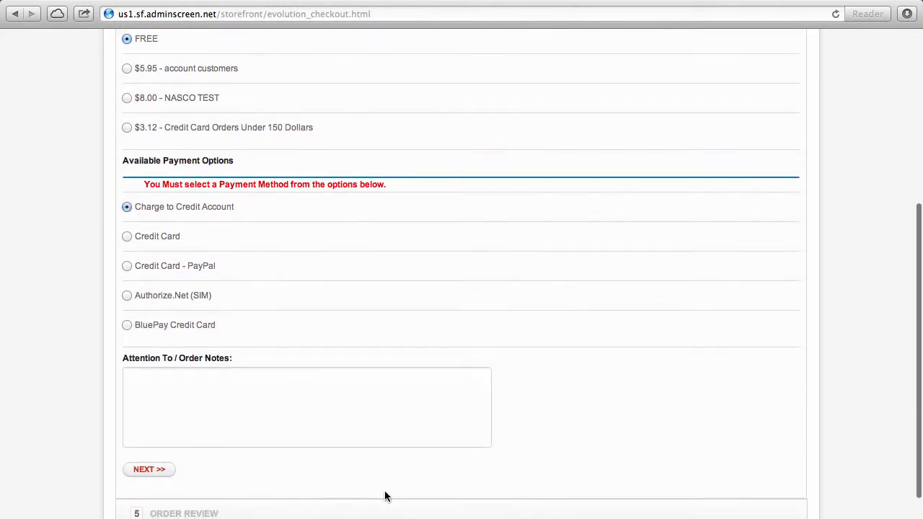
{"action": "left_click", "coordinate": [250, 442]}
{"action": "type", "text": "test"}
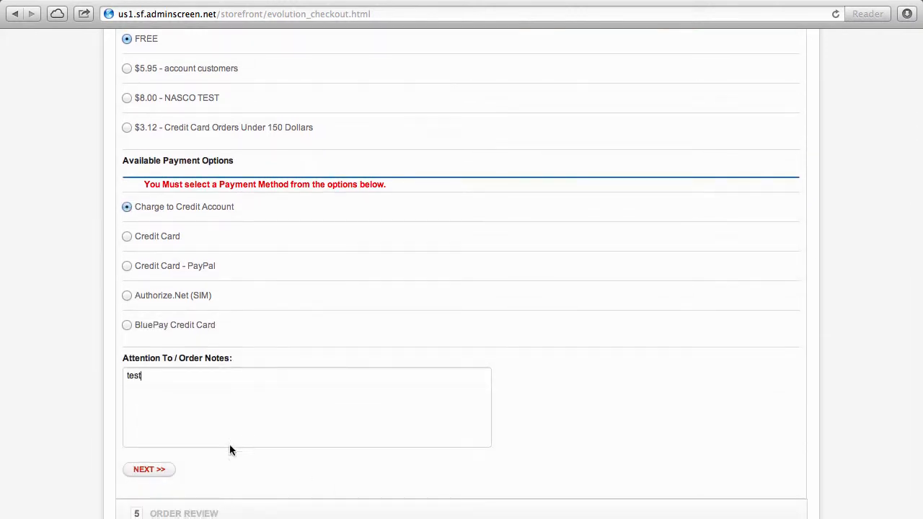
{"action": "left_click", "coordinate": [154, 472]}
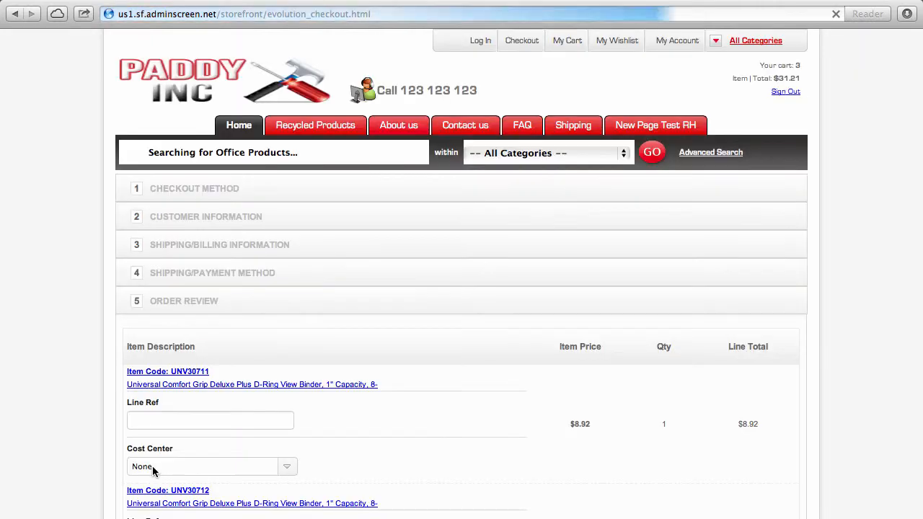
Step: Charge the first two binders to Accounting and give the first binder the suggested 'deliver' line reference
{"action": "scroll", "coordinate": [153, 465], "scroll_direction": "down", "scroll_amount": 3}
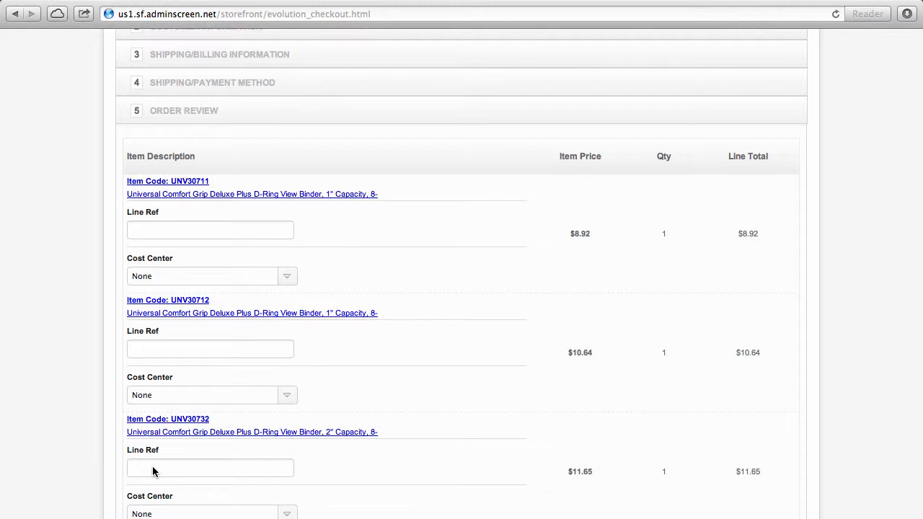
{"action": "left_click", "coordinate": [287, 277]}
{"action": "left_click", "coordinate": [226, 319]}
{"action": "left_click", "coordinate": [260, 397]}
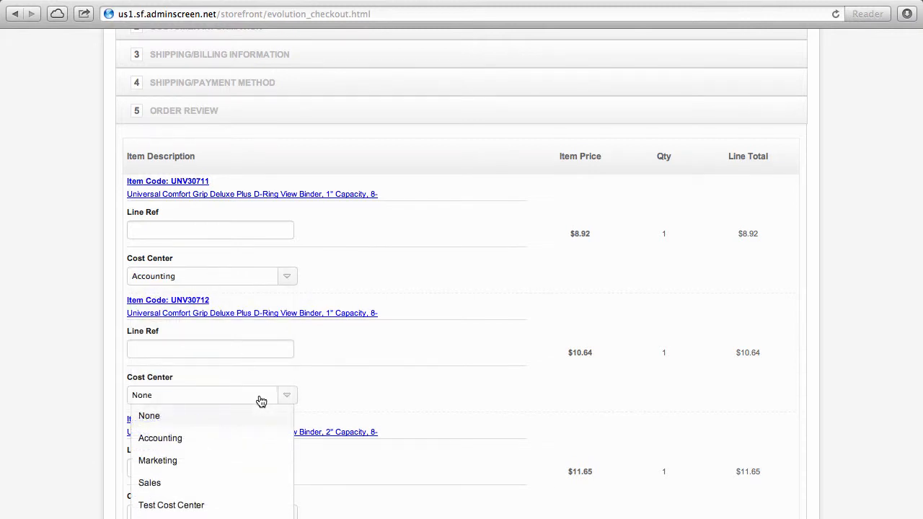
{"action": "left_click", "coordinate": [208, 438]}
{"action": "left_click", "coordinate": [165, 228]}
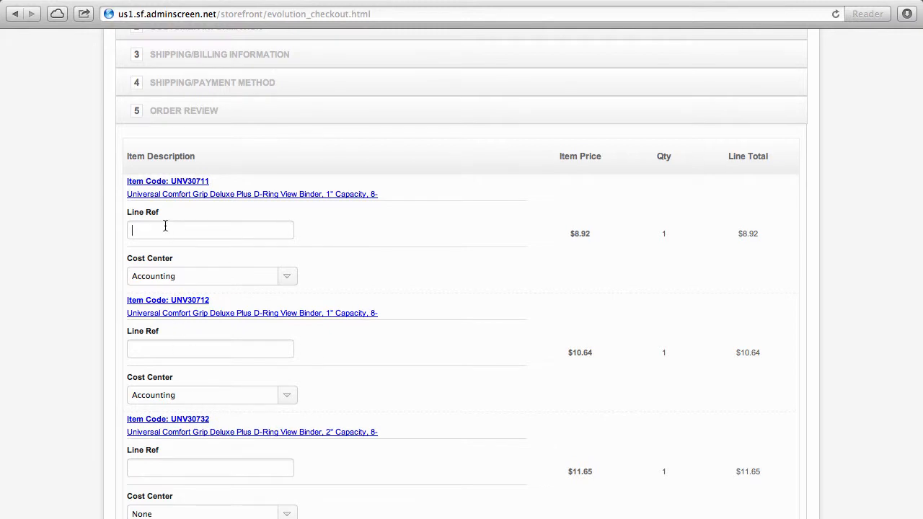
{"action": "type", "text": "deliver"}
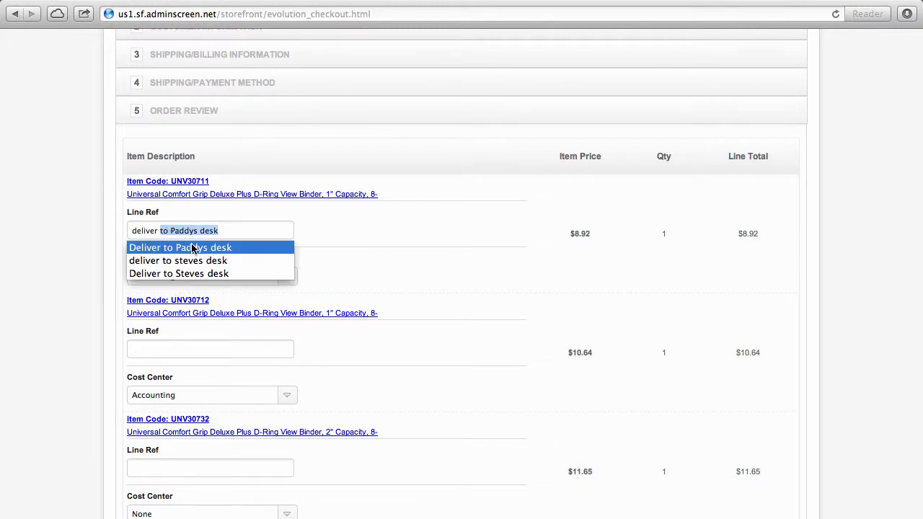
{"action": "left_click", "coordinate": [233, 236]}
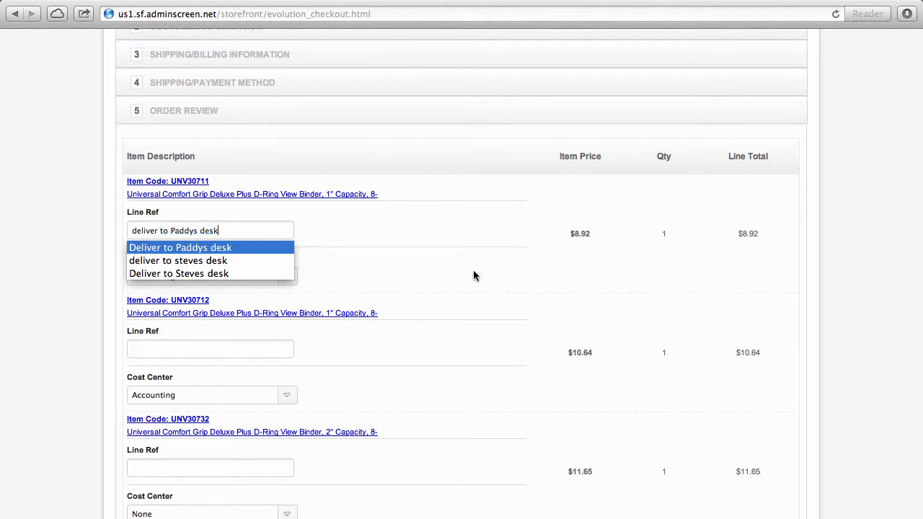
Step: Enter purchase order number PO999999 and confirm the order
{"action": "scroll", "coordinate": [538, 312], "scroll_direction": "down", "scroll_amount": 3}
{"action": "scroll", "coordinate": [538, 312], "scroll_direction": "down", "scroll_amount": 5}
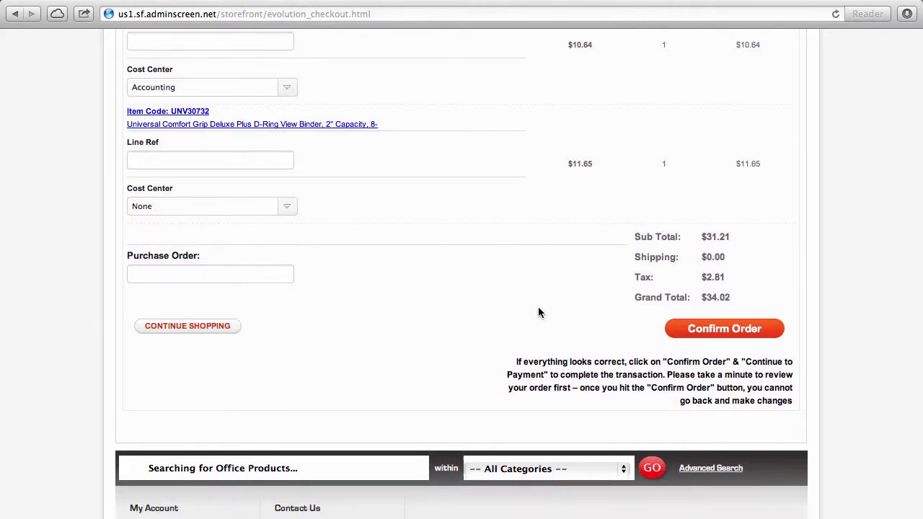
{"action": "left_click", "coordinate": [255, 275]}
{"action": "type", "text": "PO999999"}
{"action": "left_click", "coordinate": [473, 251]}
{"action": "left_click", "coordinate": [721, 331]}
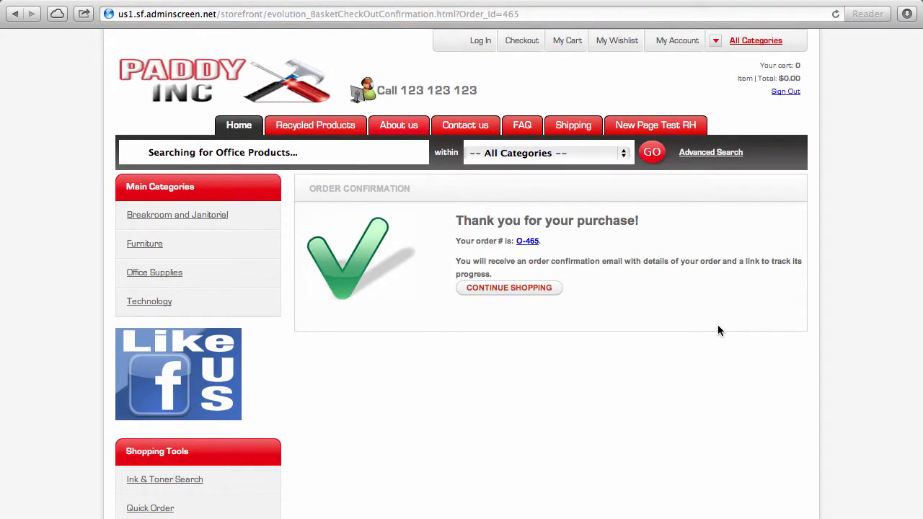
Step: Leave the order confirmation with Continue Shopping, returning to the home page with an empty cart
{"action": "left_click", "coordinate": [536, 290]}
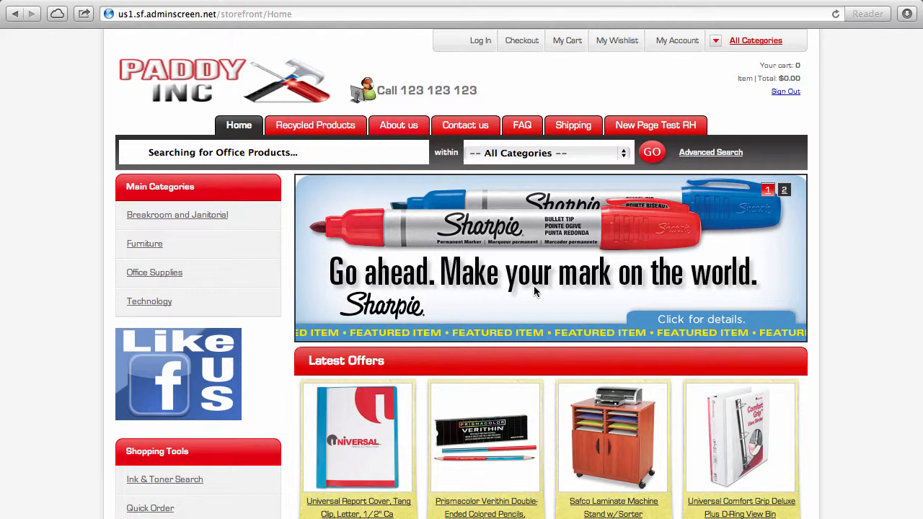
{"action": "mouse_move", "coordinate": [721, 6]}
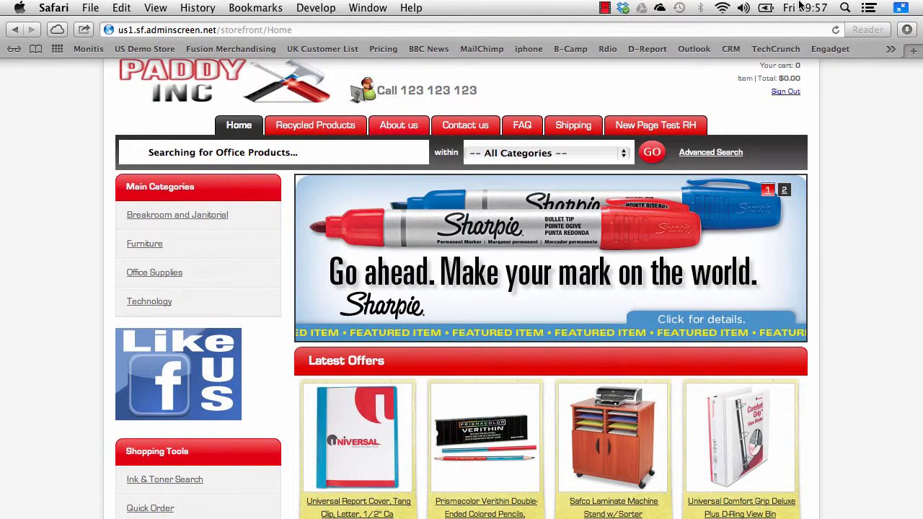
{"action": "left_click", "coordinate": [605, 7]}
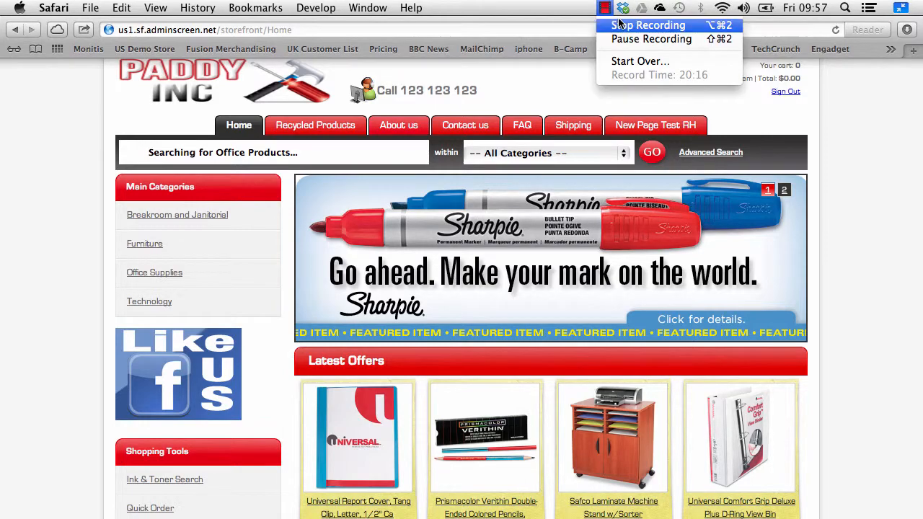